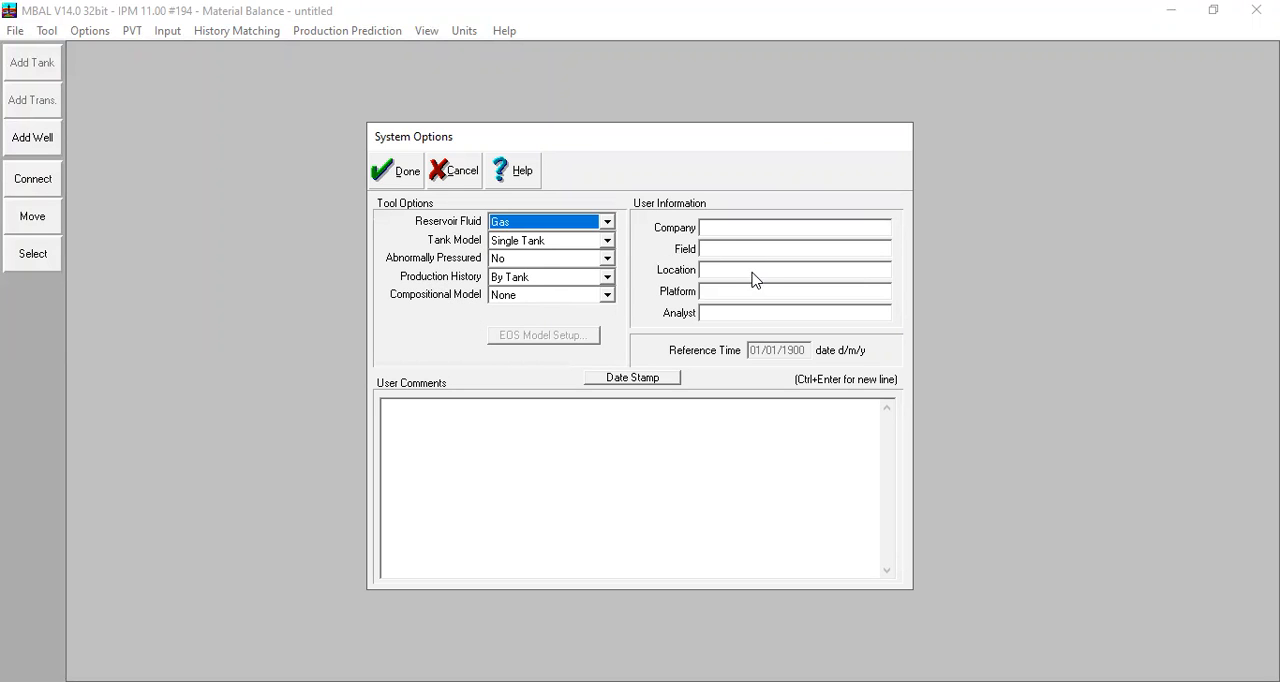
Accept the system options for a Gas reservoir fluid with a Single Tank model and production history By Tank.
{"action": "left_click", "coordinate": [737, 231]}
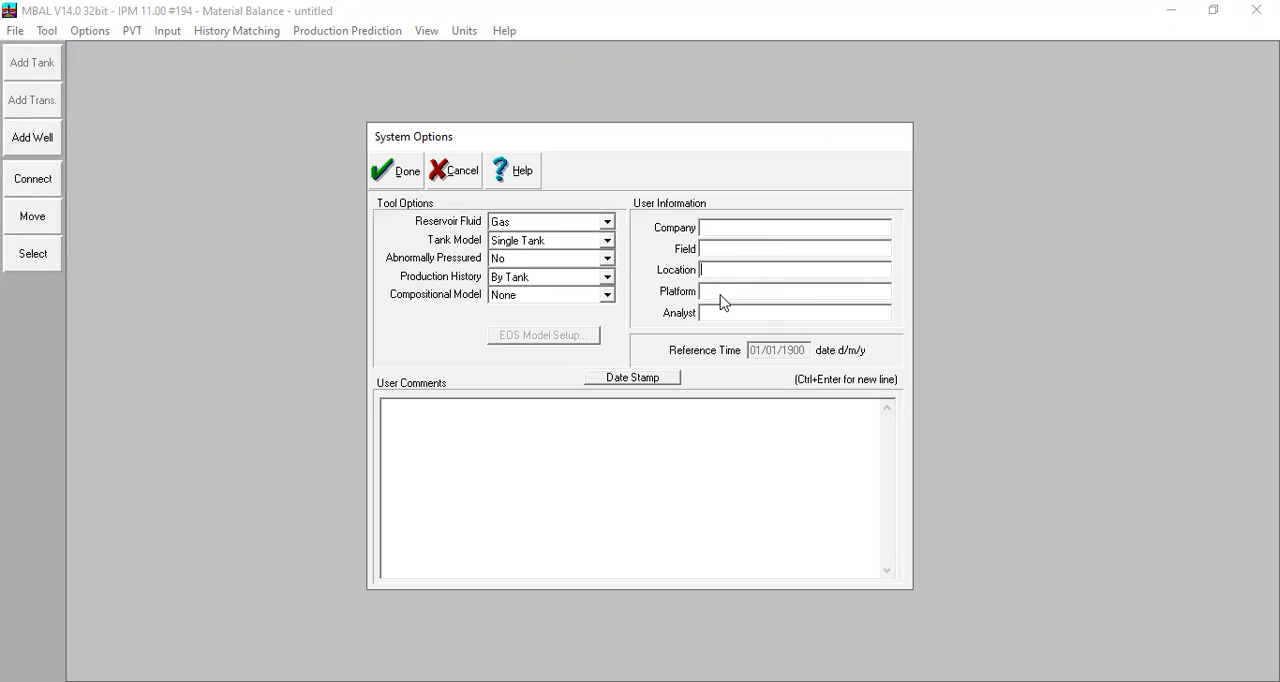
{"action": "left_click", "coordinate": [600, 441]}
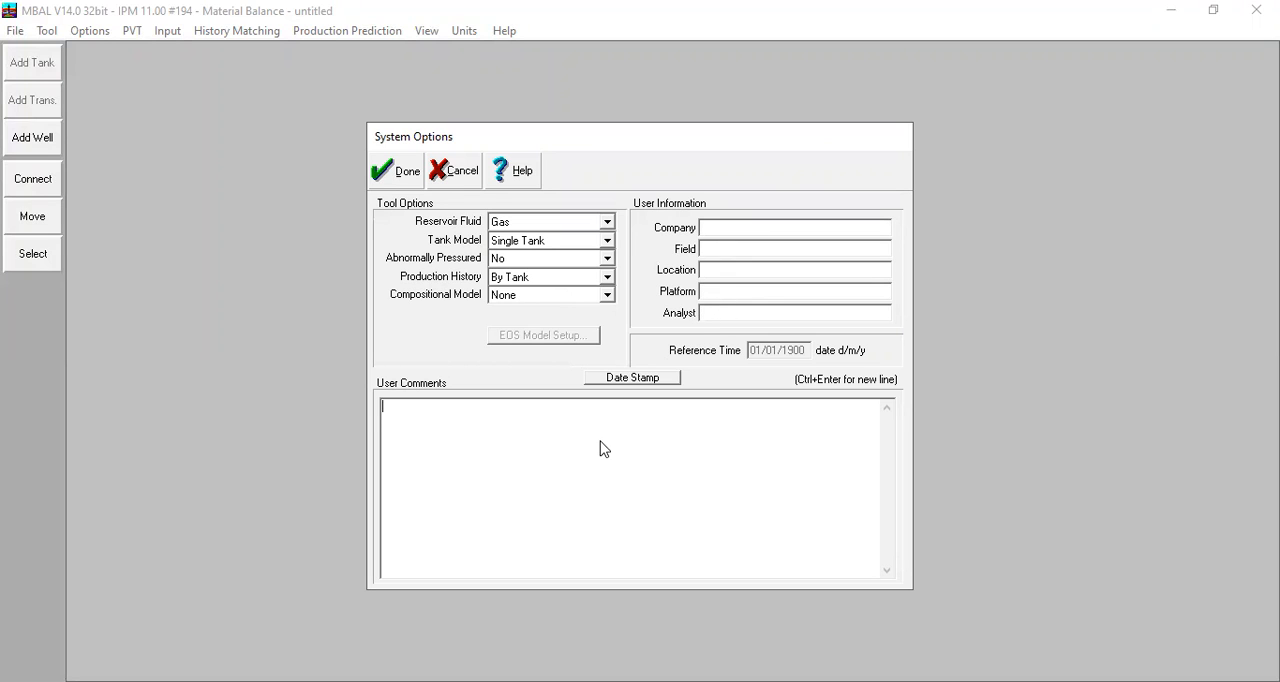
{"action": "left_click", "coordinate": [718, 66]}
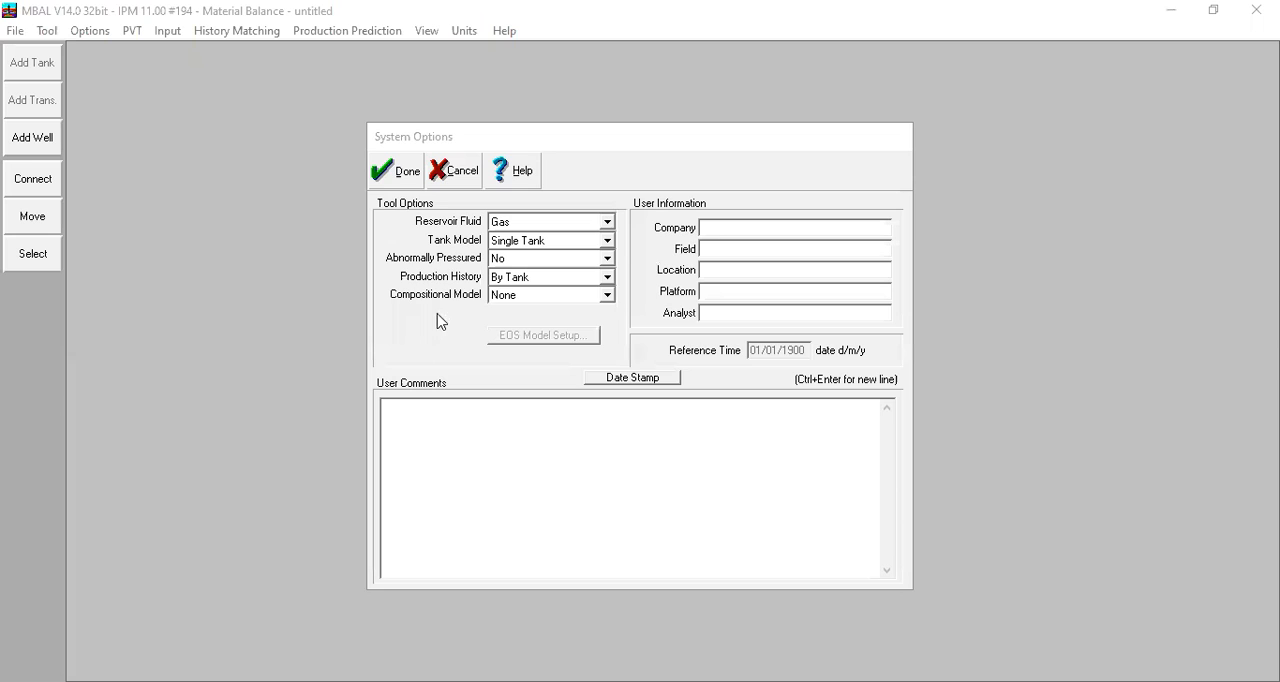
{"action": "left_click", "coordinate": [405, 179]}
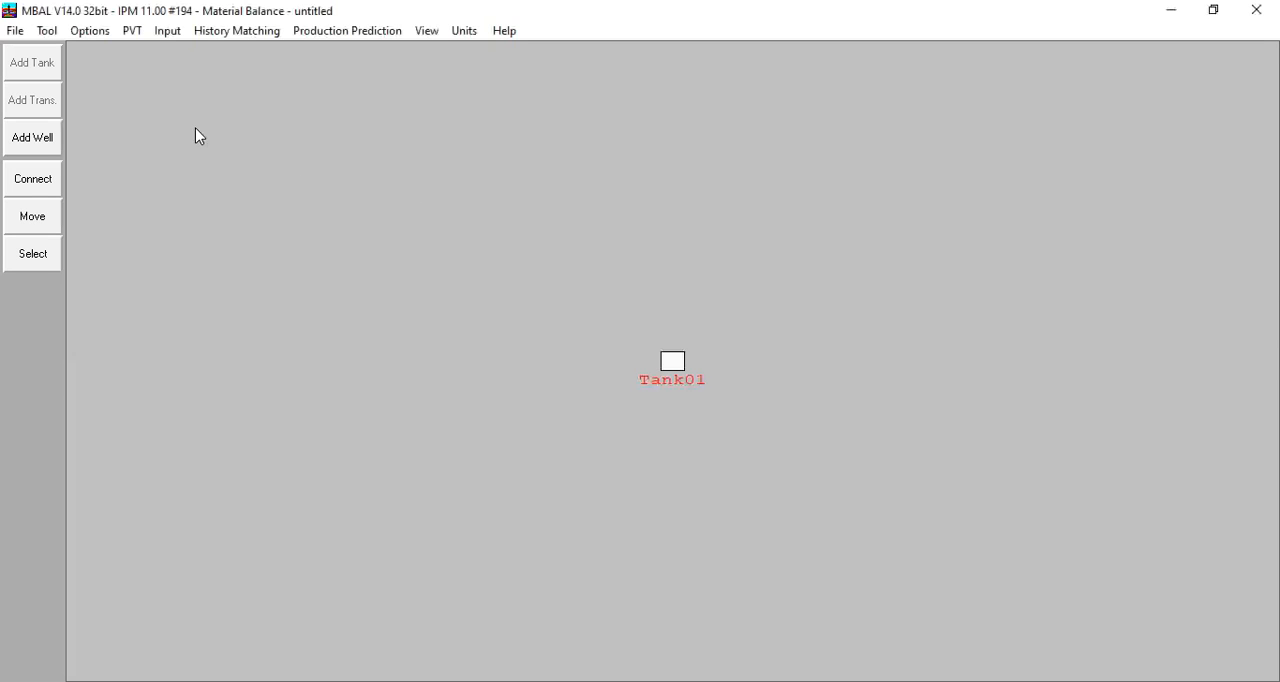
In the gas PVT data, set gas gravity 0,78, separator pressure 200 psig, condensate to gas ratio 0 and condensate gravity 42 API.
{"action": "left_click", "coordinate": [150, 60]}
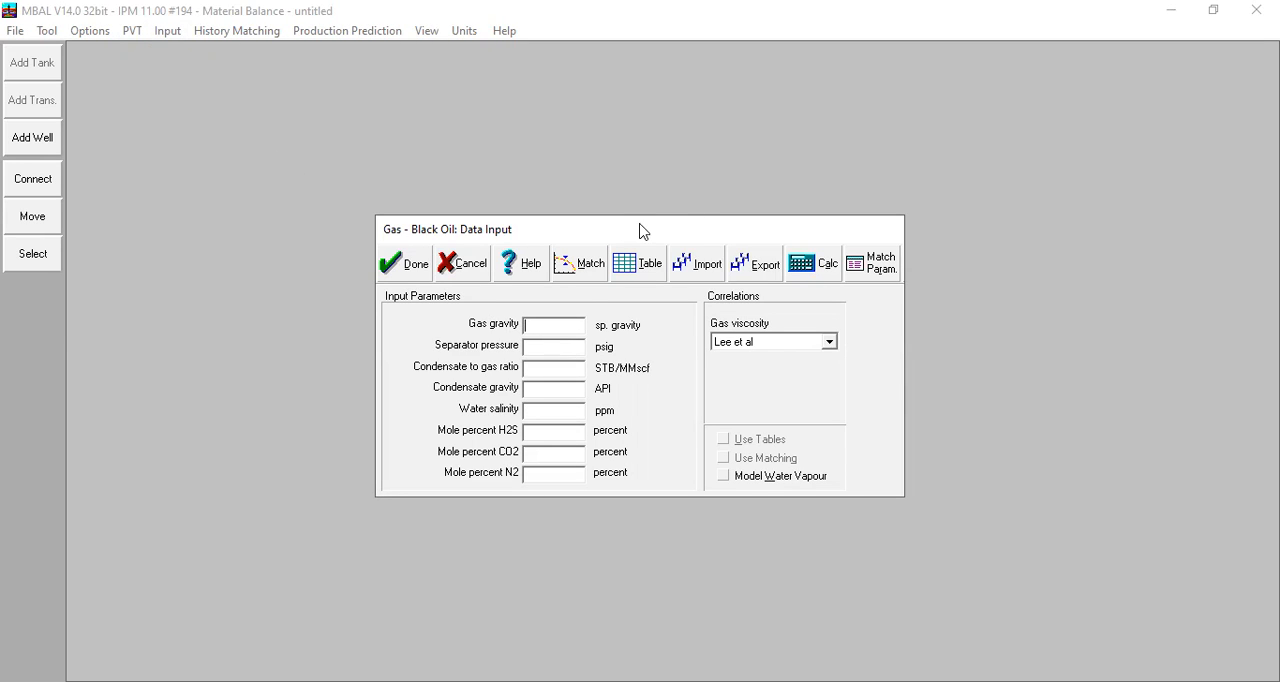
{"action": "left_click_drag", "start_coordinate": [686, 220], "coordinate": [762, 203]}
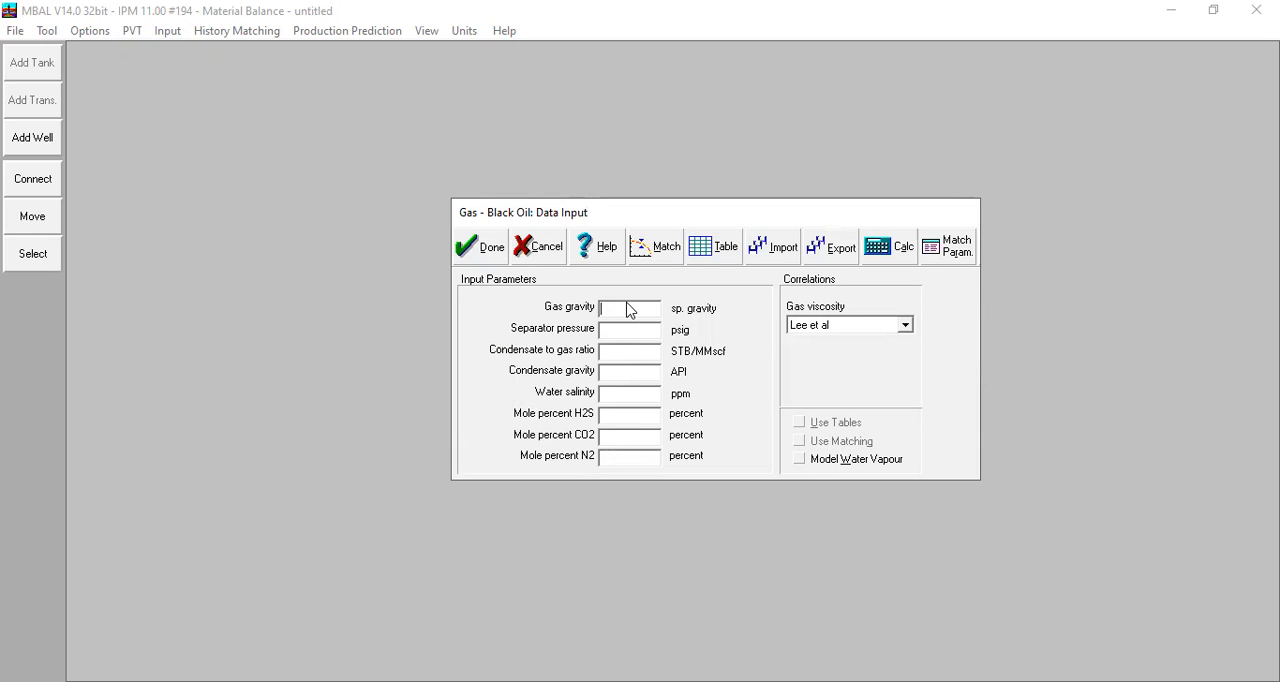
{"action": "type", "text": "0,78"}
{"action": "left_click", "coordinate": [632, 334]}
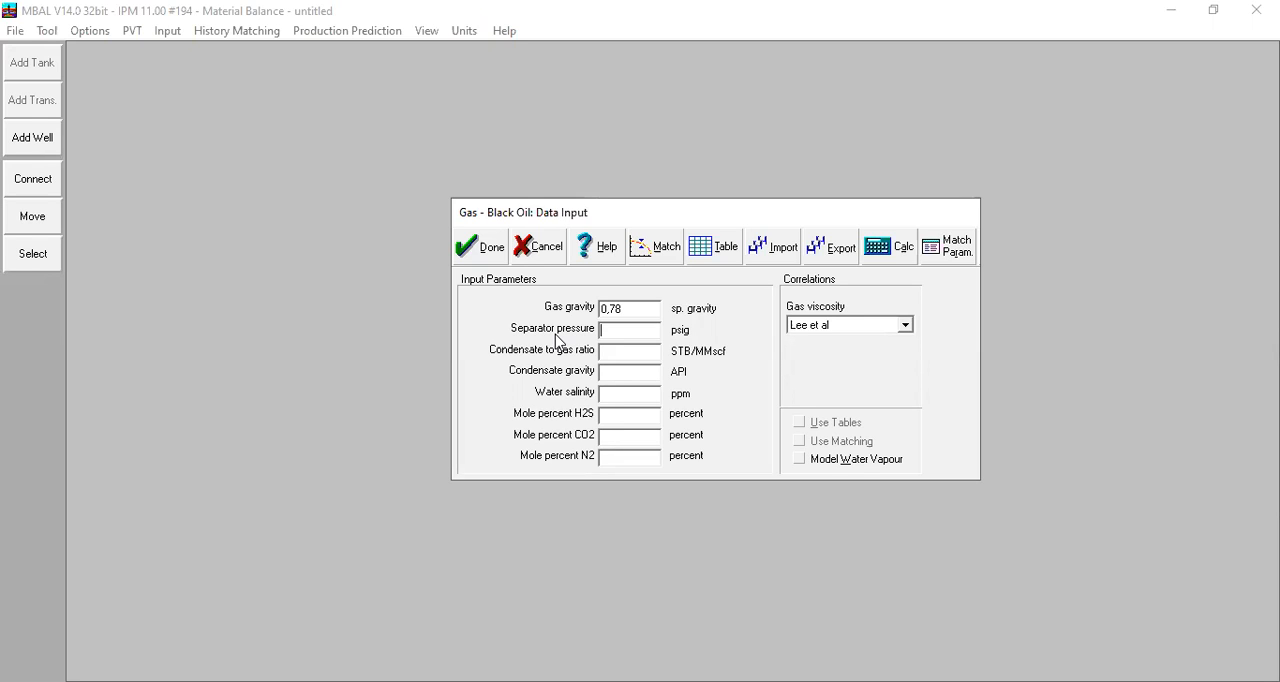
{"action": "type", "text": "200"}
{"action": "key", "text": "Tab"}
{"action": "type", "text": "0"}
{"action": "left_click", "coordinate": [632, 379]}
{"action": "type", "text": "42"}
{"action": "left_click_drag", "start_coordinate": [606, 374], "coordinate": [687, 351]}
Set the water salinity to 10000 ppm and the H2S, CO2 and N2 mole percents to 0.
{"action": "left_click", "coordinate": [651, 396]}
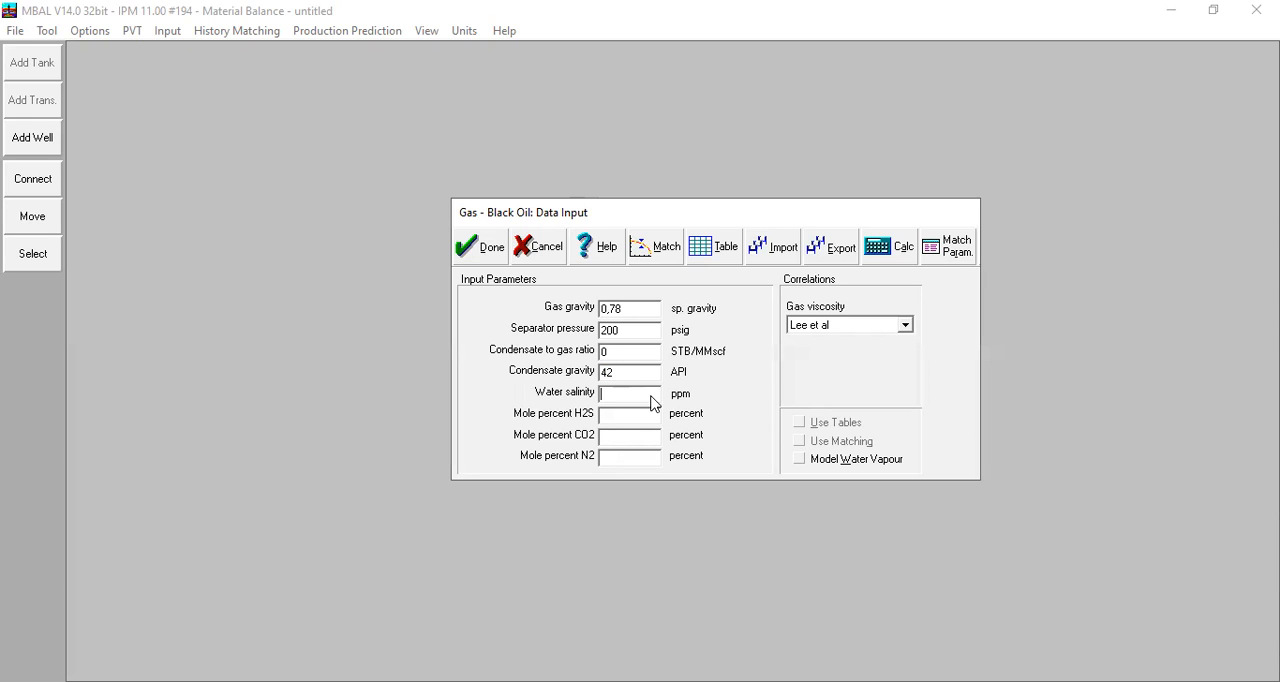
{"action": "type", "text": "10000"}
{"action": "left_click", "coordinate": [630, 417]}
{"action": "type", "text": "0"}
{"action": "left_click", "coordinate": [615, 441]}
{"action": "type", "text": "0"}
{"action": "left_click", "coordinate": [623, 457]}
{"action": "type", "text": "0"}
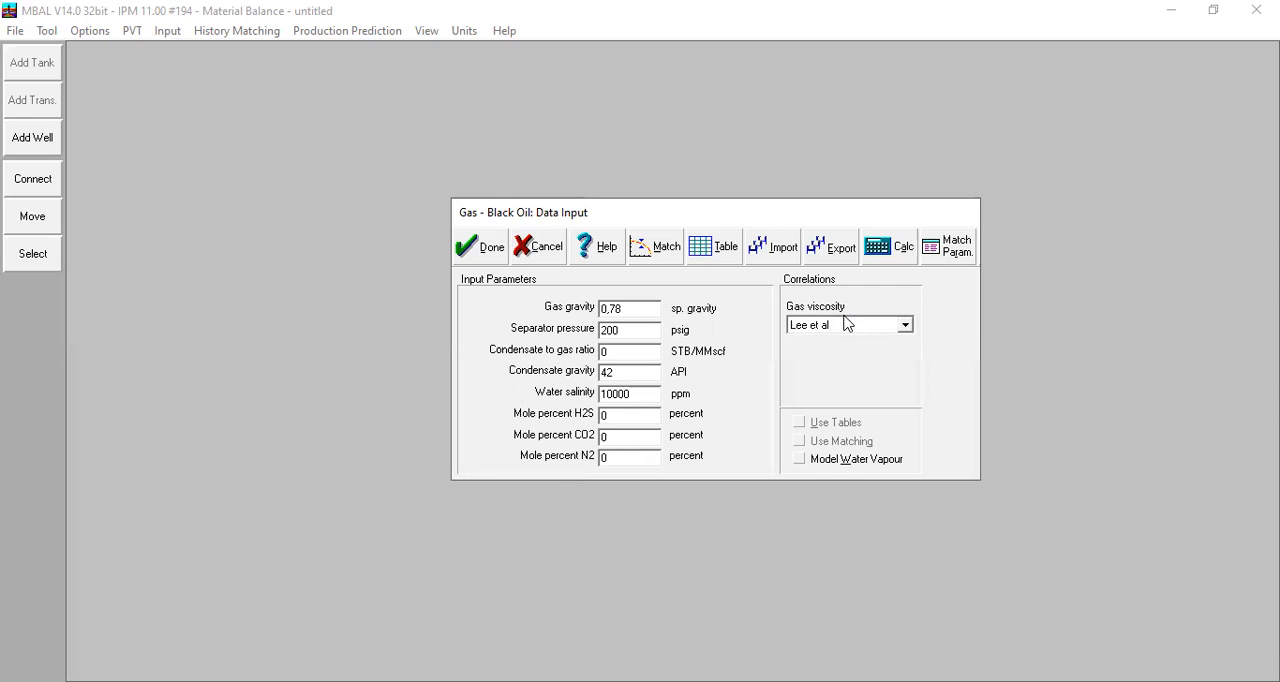
{"action": "left_click", "coordinate": [653, 257]}
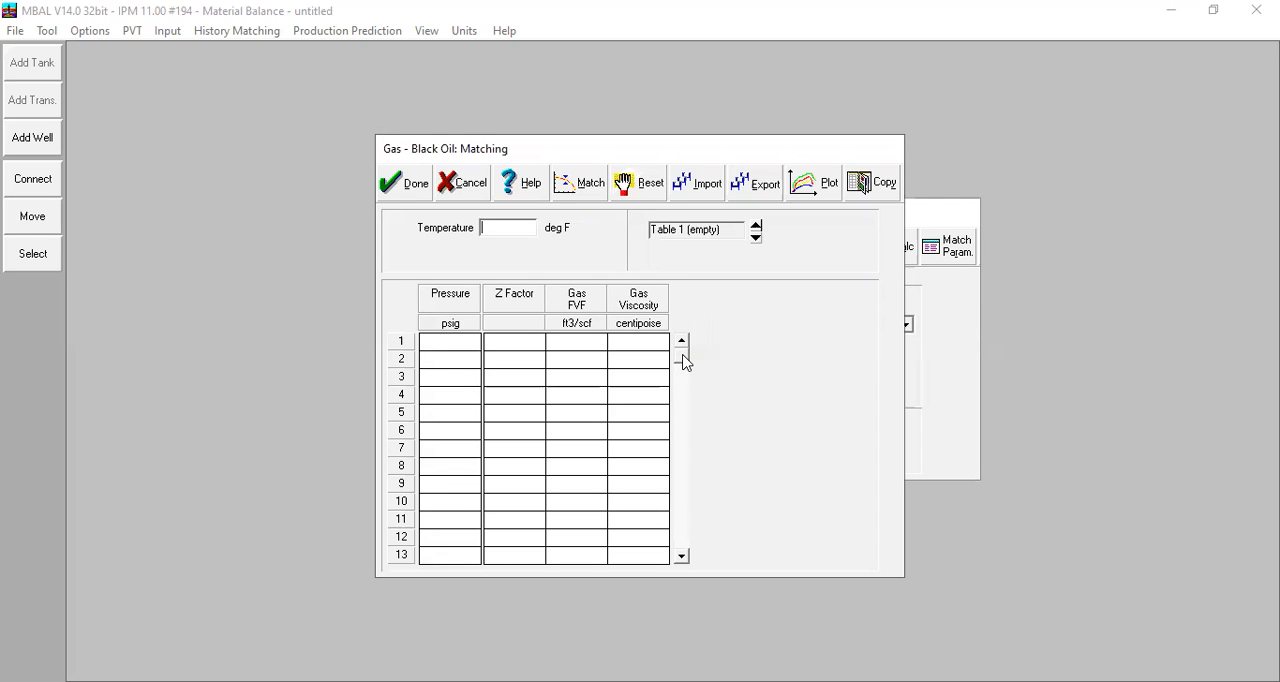
{"action": "left_click", "coordinate": [553, 327]}
{"action": "left_click", "coordinate": [523, 346]}
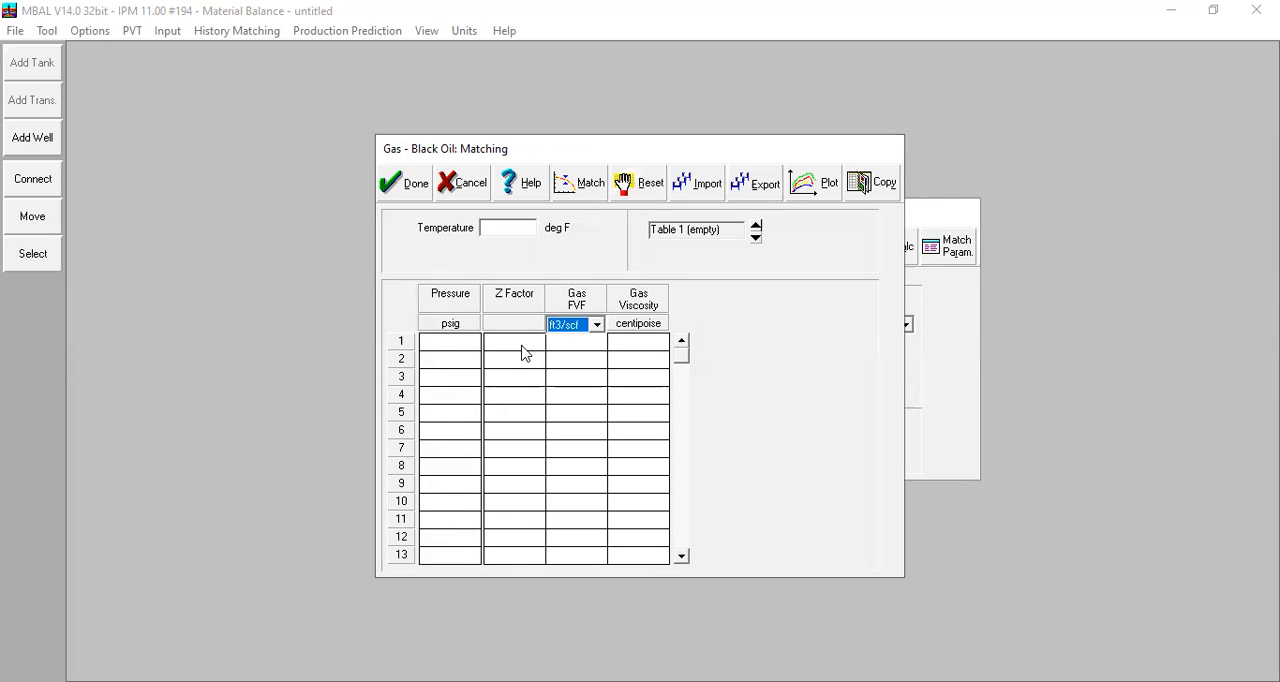
{"action": "left_click", "coordinate": [476, 194]}
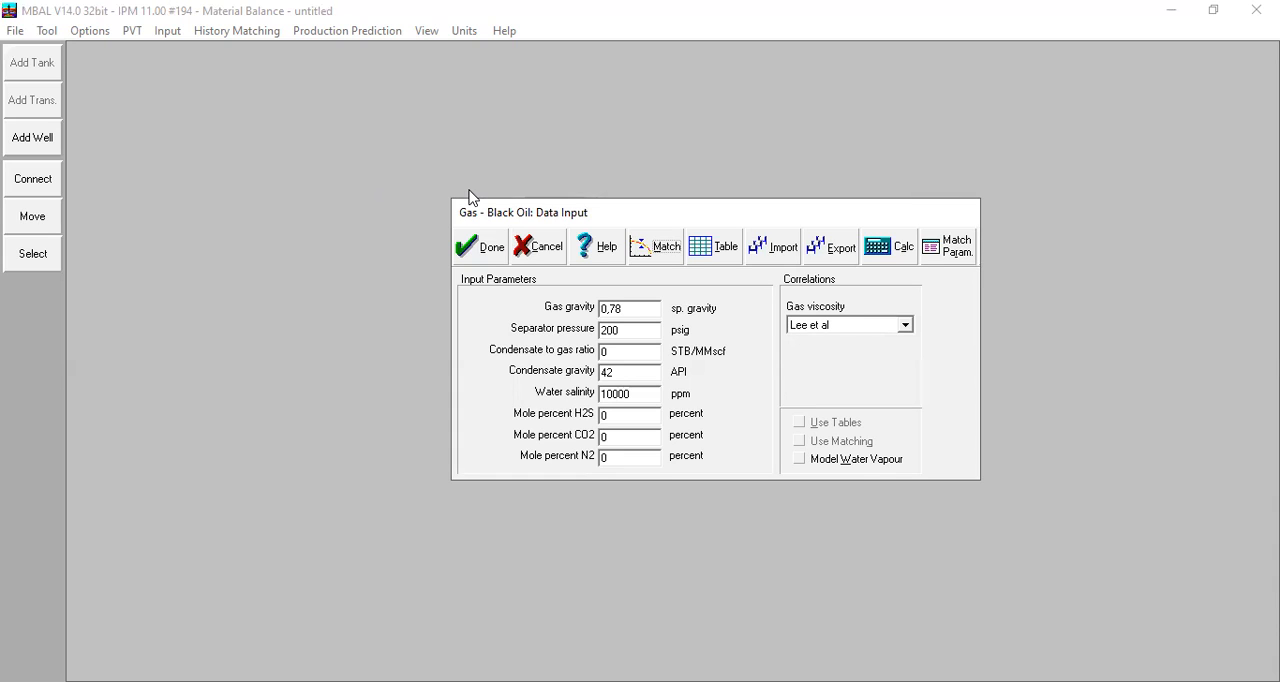
Accept the gas black oil PVT data with the Lee et al gas viscosity correlation.
{"action": "left_click", "coordinate": [634, 310]}
{"action": "left_click", "coordinate": [617, 329]}
{"action": "left_click", "coordinate": [467, 246]}
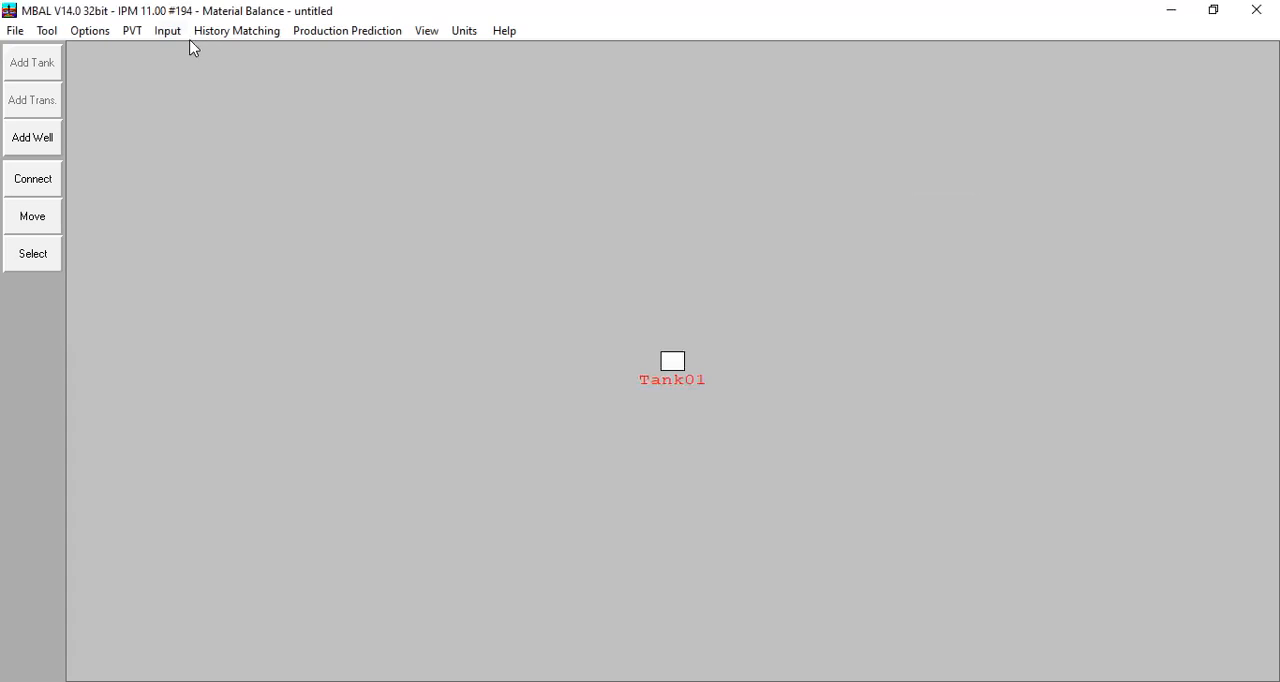
Open the tank's input data, name the tank Gas Reservoir and set its temperature to 250 deg F.
{"action": "double_click", "coordinate": [673, 358]}
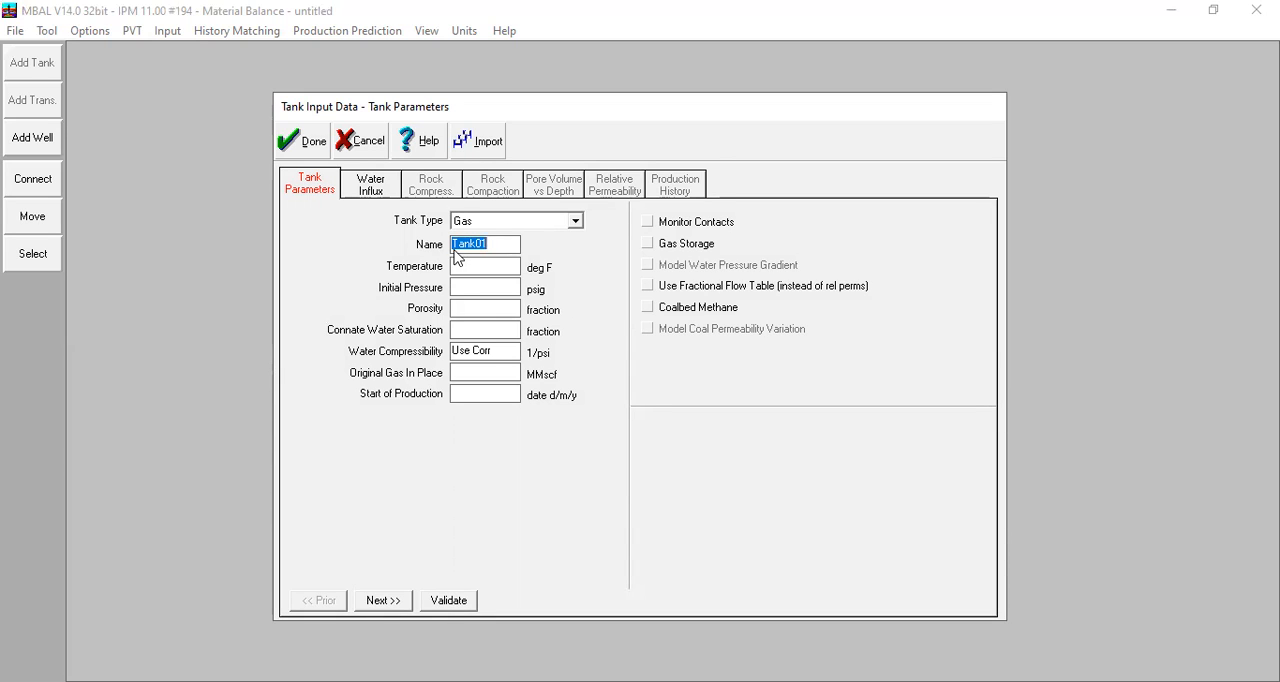
{"action": "type", "text": "Gas R"}
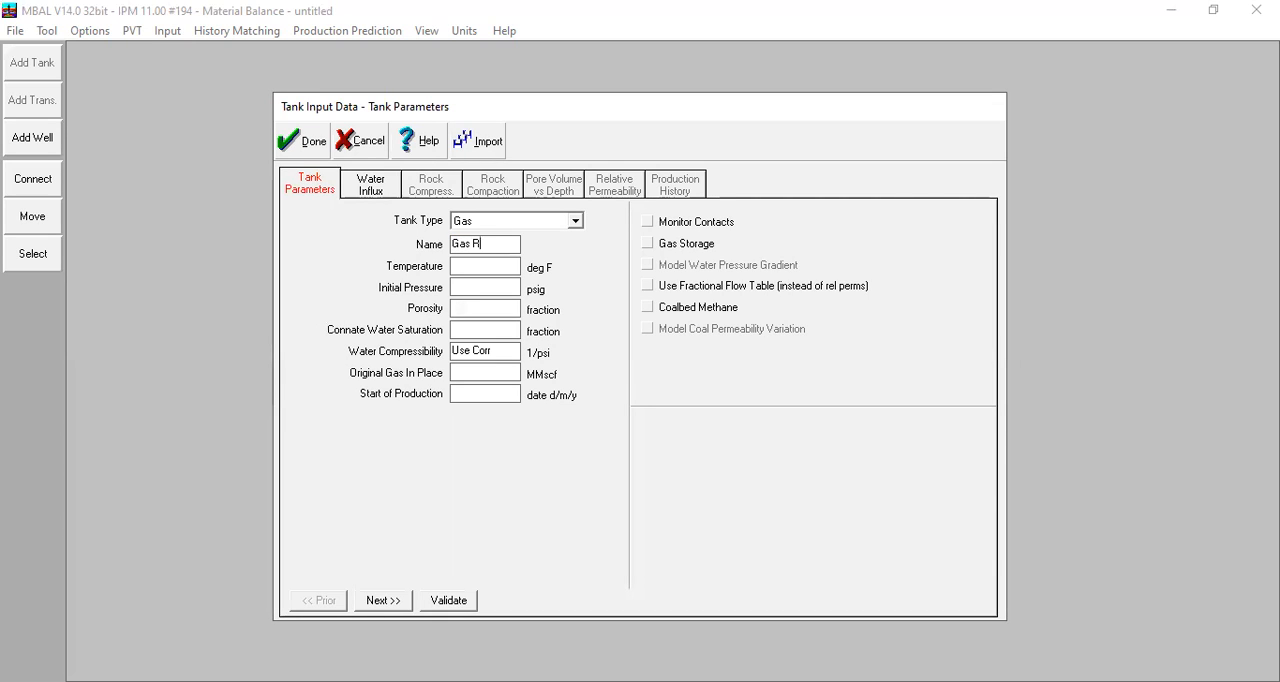
{"action": "type", "text": "eservoir"}
{"action": "key", "text": "Tab"}
{"action": "type", "text": "50"}
Set the tank's initial pressure to 5500 psig and its porosity to 0,2.
{"action": "left_click", "coordinate": [482, 295]}
{"action": "type", "text": "55000"}
{"action": "key", "text": "BackSpace"}
{"action": "left_click", "coordinate": [478, 315]}
{"action": "type", "text": "0,2"}
{"action": "key", "text": "Tab"}
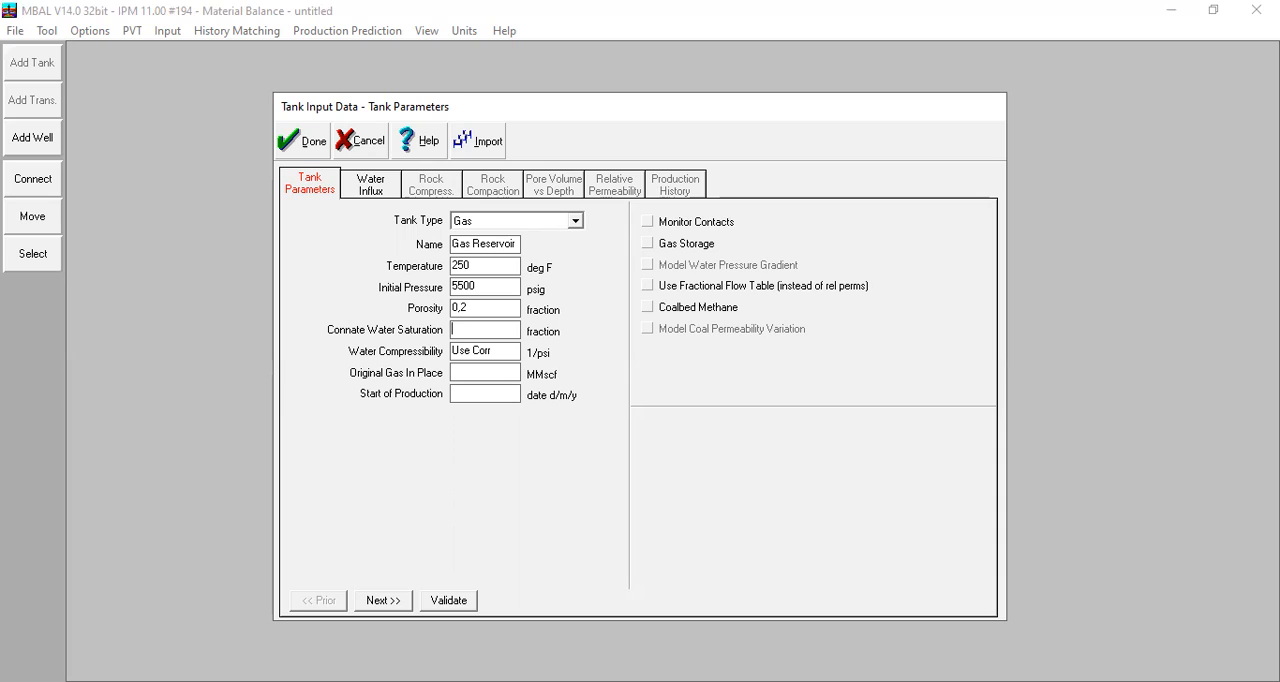
Set connate water saturation to 0,2, water compressibility to 3e-6 1/psi and original gas in place to 200000 MMscf.
{"action": "type", "text": "0,2"}
{"action": "key", "text": "Tab"}
{"action": "type", "text": "3e-6"}
{"action": "left_click", "coordinate": [500, 376]}
{"action": "type", "text": "200000"}
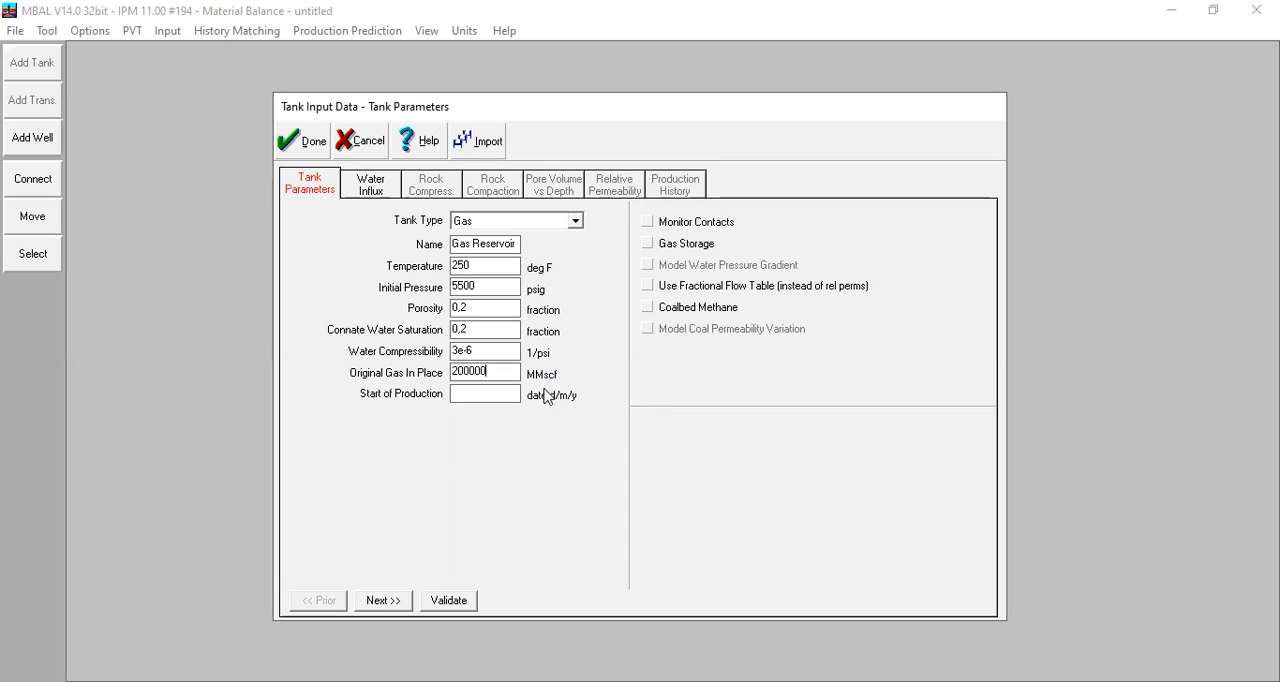
Set the start of production to 01/01/2022 and enable Monitor Contacts for the tank.
{"action": "left_click", "coordinate": [460, 395]}
{"action": "type", "text": "01/01/2022"}
{"action": "left_click", "coordinate": [648, 223]}
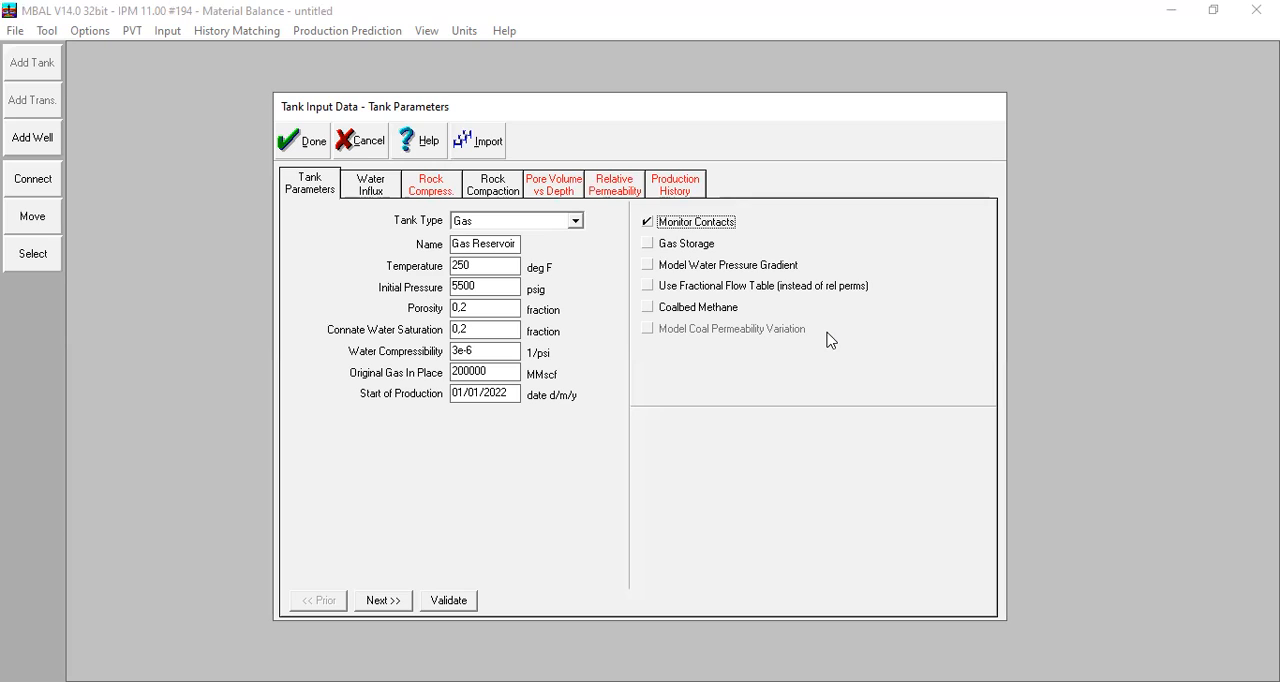
Set the tank's water influx model to Hurst-van Everdingen-Modified.
{"action": "left_click", "coordinate": [388, 195]}
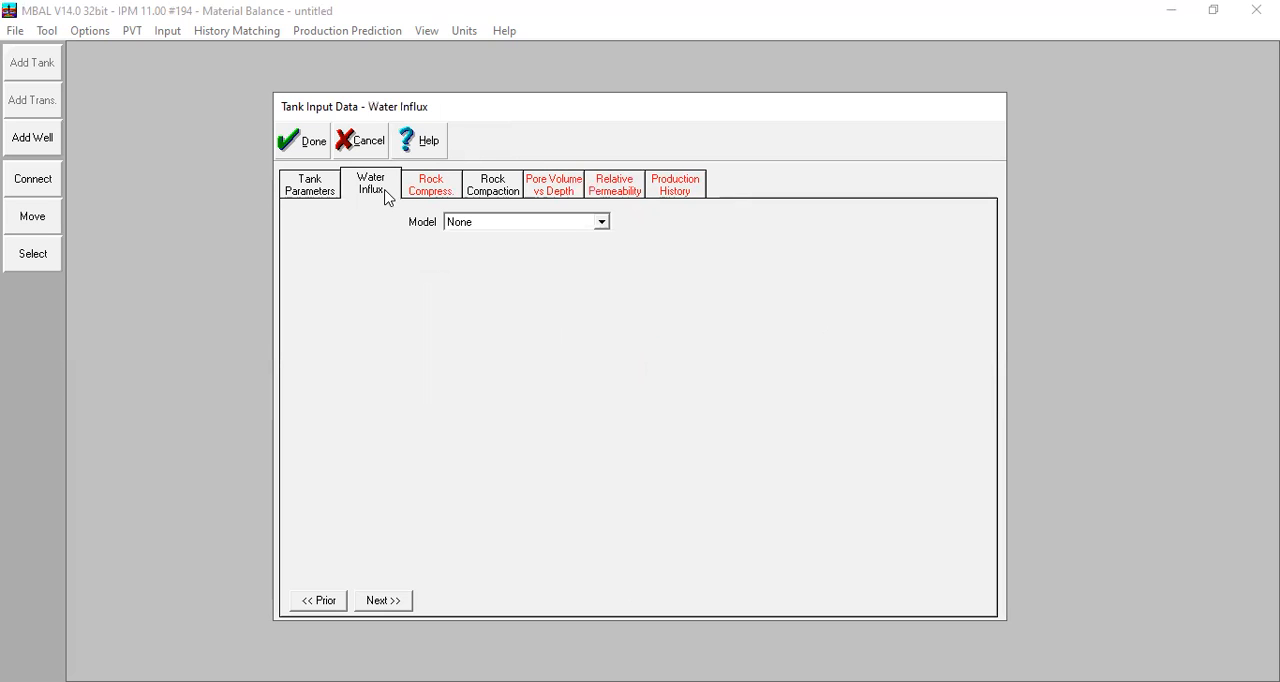
{"action": "left_click", "coordinate": [482, 224]}
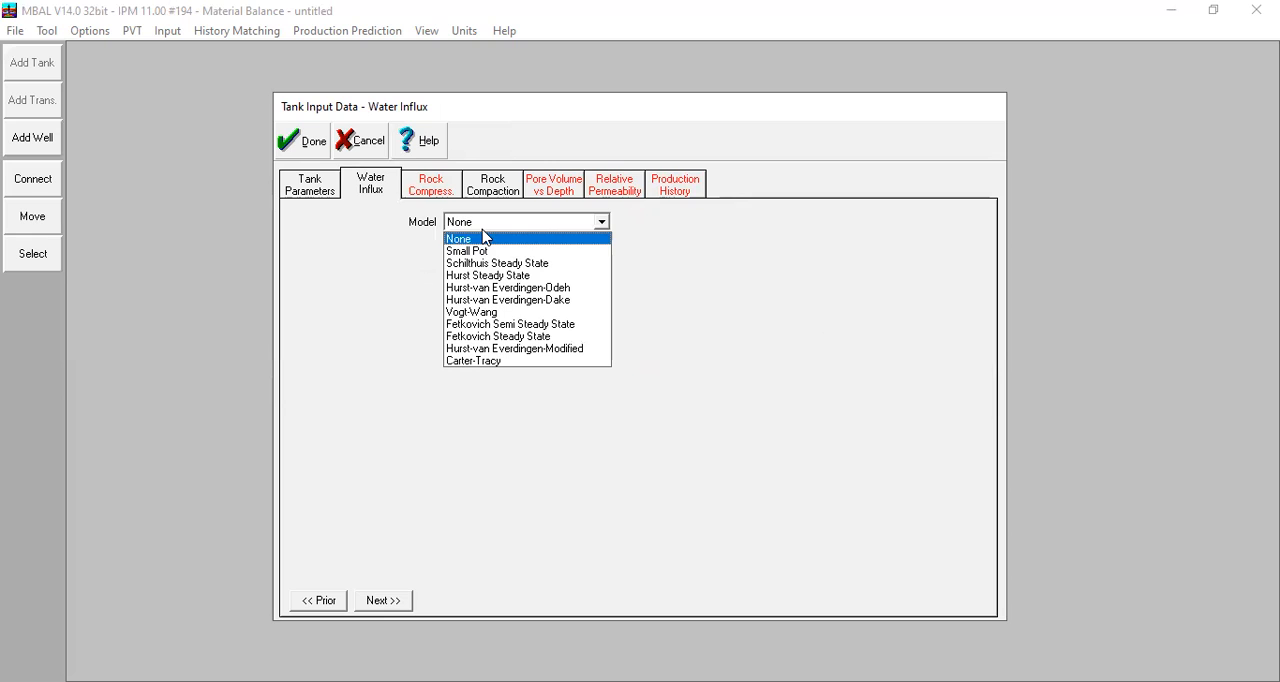
{"action": "left_click", "coordinate": [535, 348]}
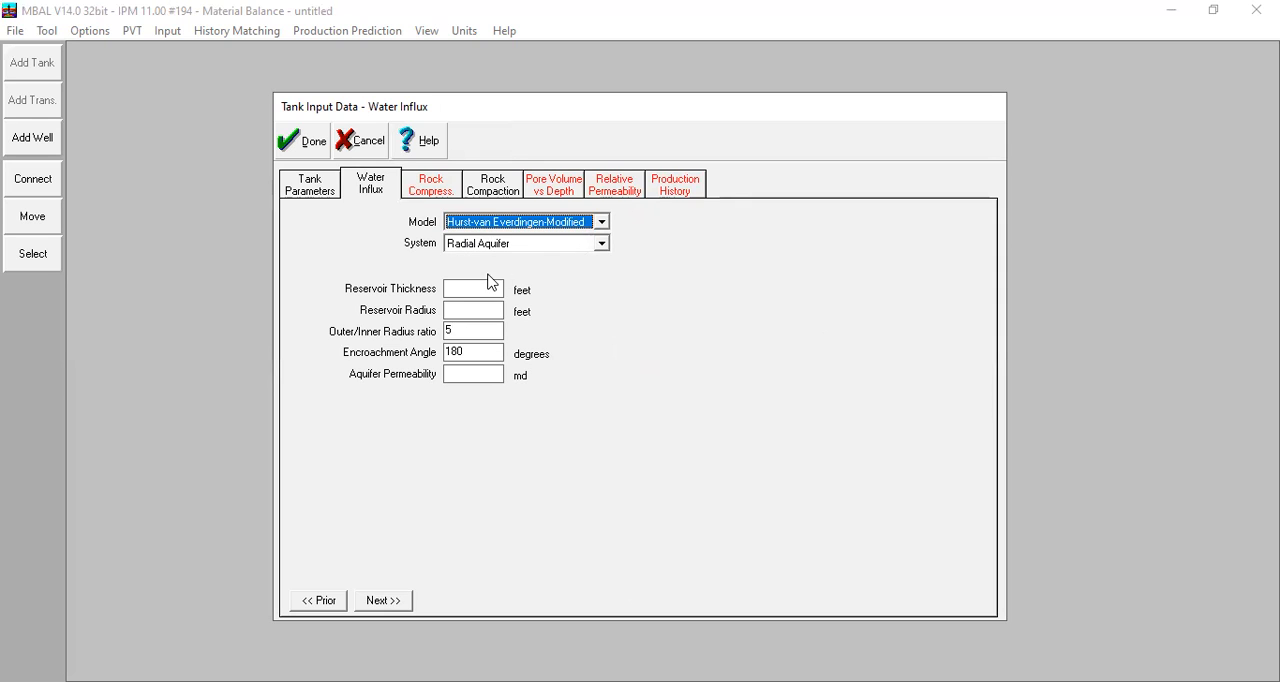
Set the reservoir thickness to 100 feet and the reservoir radius to 3790 feet, and enter the aquifer permeability.
{"action": "left_click", "coordinate": [477, 292]}
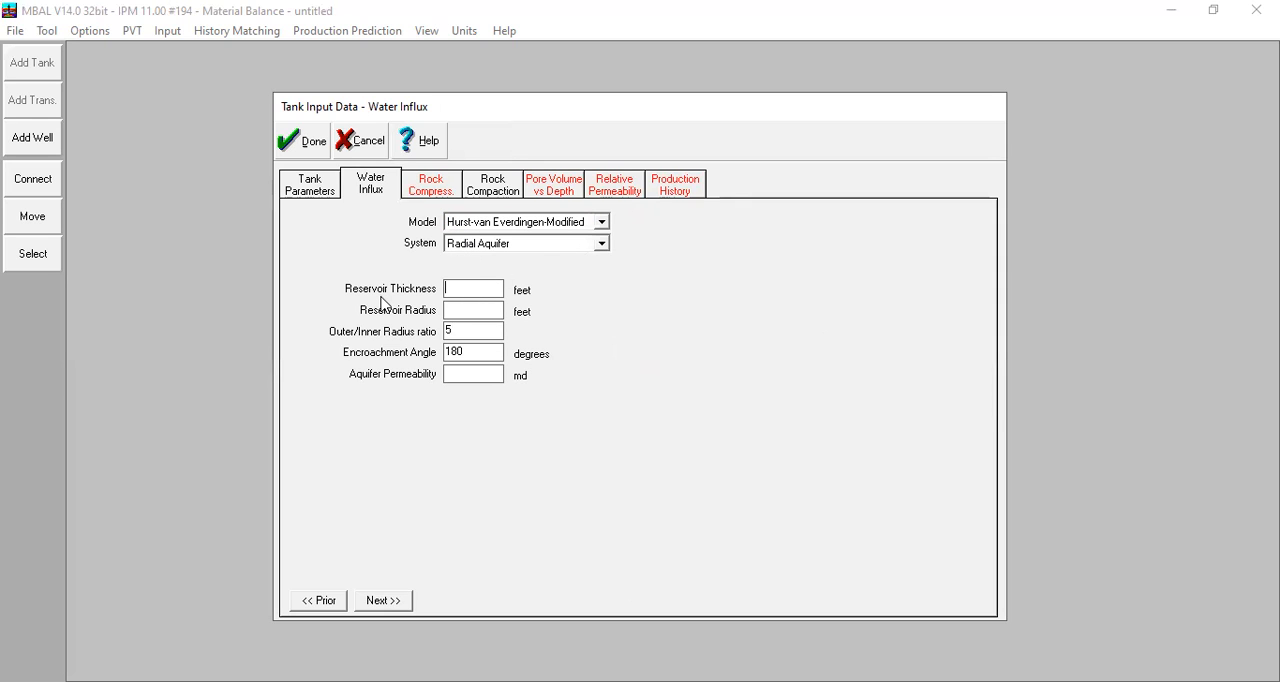
{"action": "type", "text": "100"}
{"action": "key", "text": "Tab"}
{"action": "type", "text": "378"}
{"action": "key", "text": "BackSpace"}
{"action": "type", "text": "90"}
{"action": "key", "text": "Tab"}
{"action": "left_click", "coordinate": [489, 359]}
{"action": "left_click", "coordinate": [475, 378]}
{"action": "type", "text": "2"}
Keep the rock compressibility from correlation and leave the rock compaction model disabled.
{"action": "left_click", "coordinate": [434, 184]}
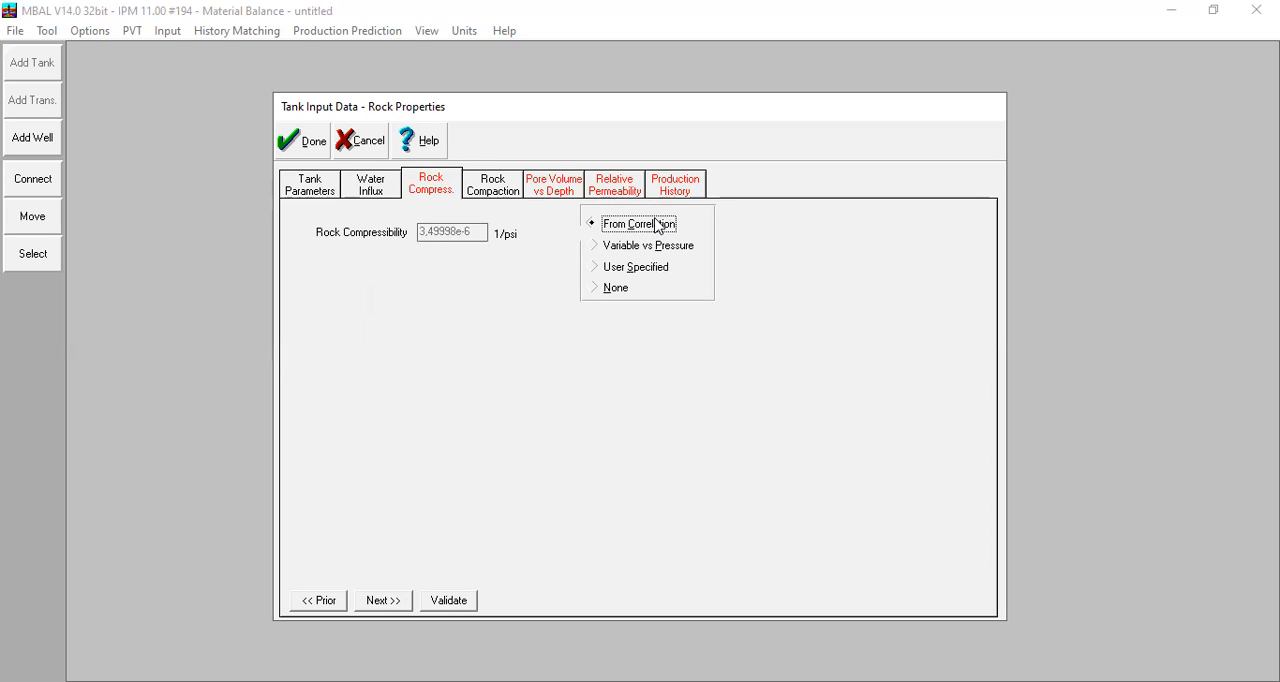
{"action": "left_click", "coordinate": [513, 182]}
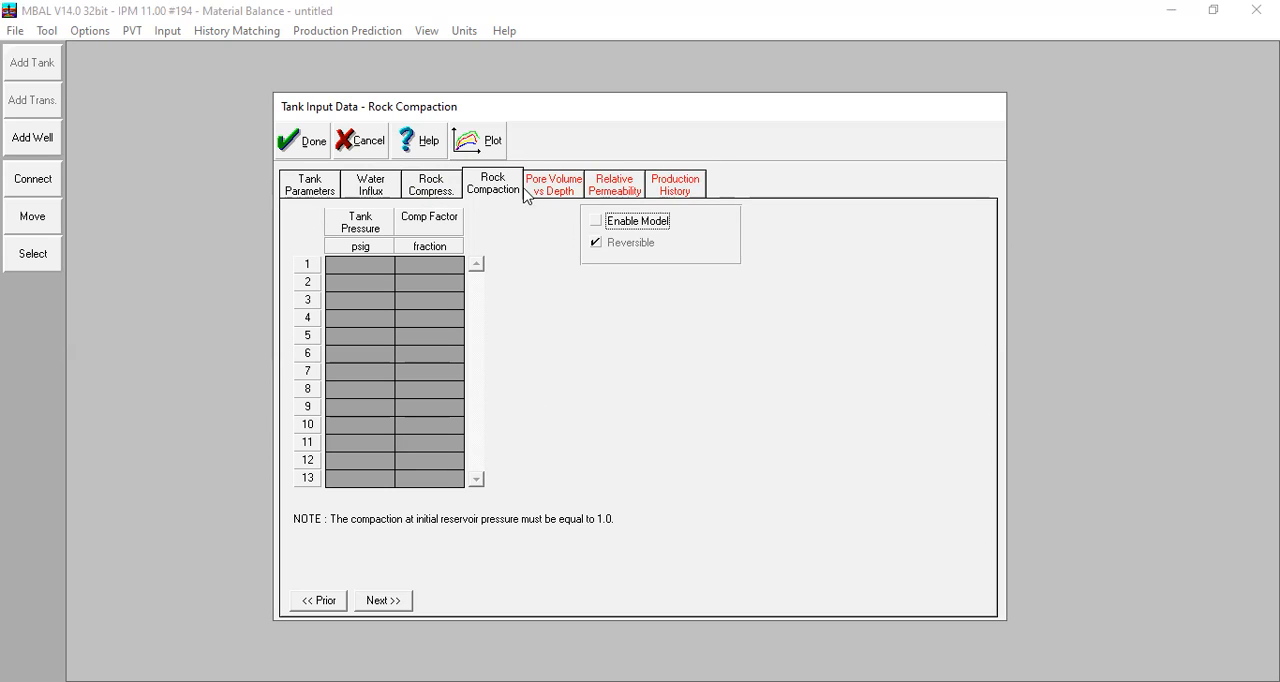
Fill the pore volume versus depth table with fractions 0 at 9750, 0,5 at 11000 and 1 at 12000 feet.
{"action": "left_click", "coordinate": [533, 194]}
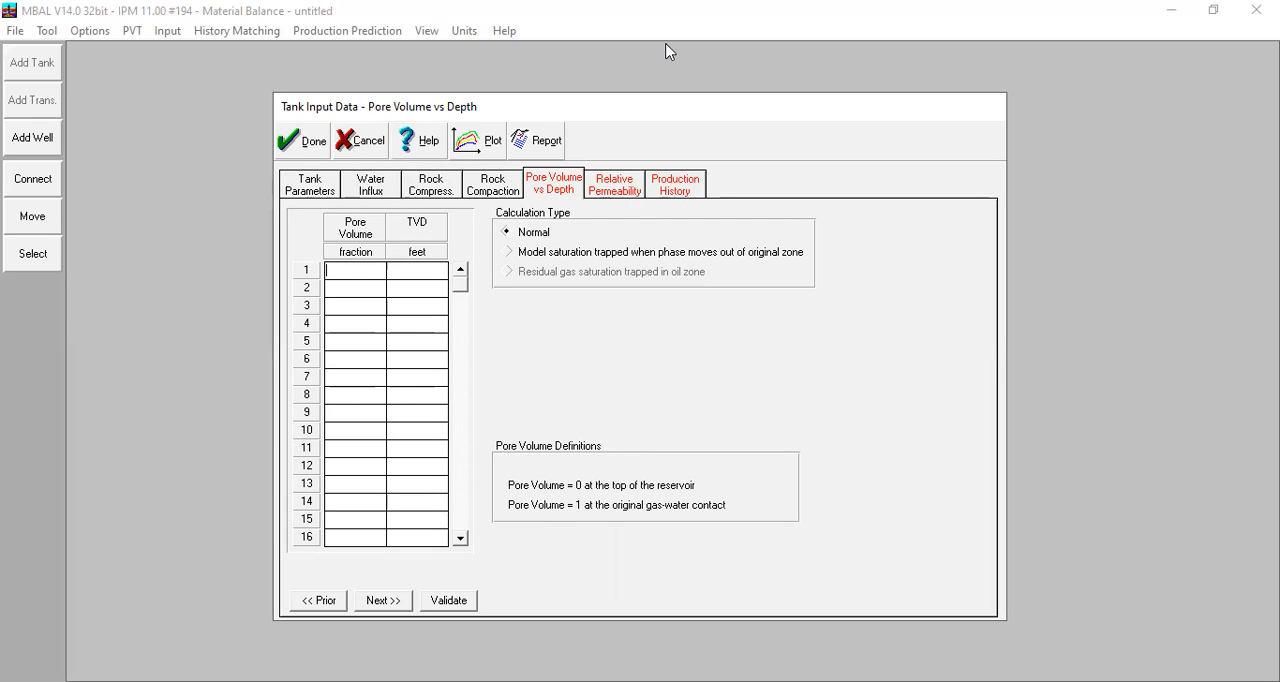
{"action": "left_click", "coordinate": [1048, 44]}
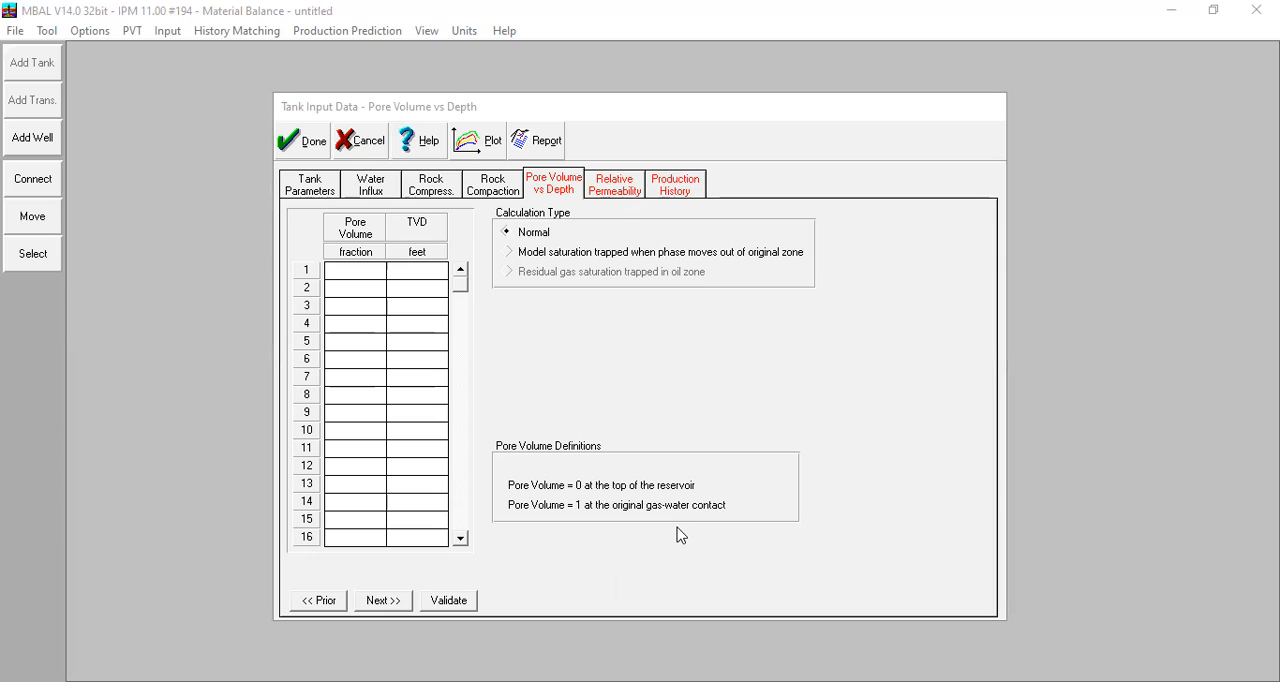
{"action": "left_click", "coordinate": [345, 271]}
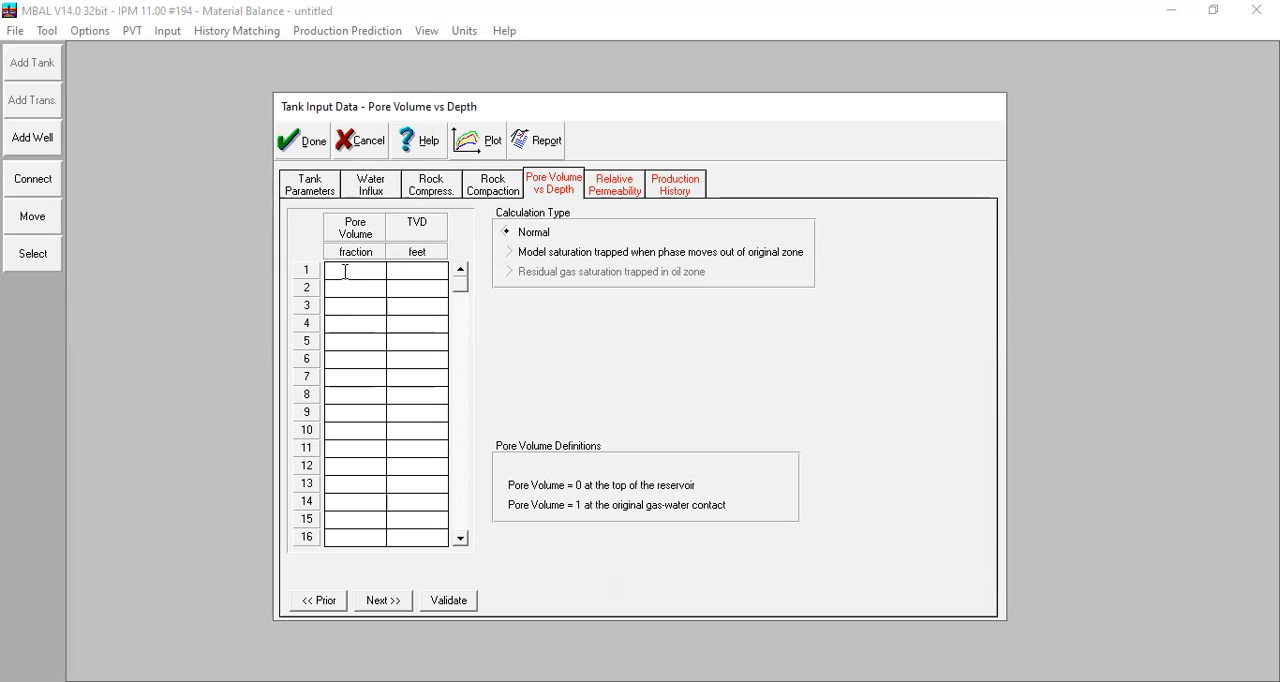
{"action": "type", "text": "0"}
{"action": "key", "text": "Tab"}
{"action": "type", "text": "9750"}
{"action": "left_click", "coordinate": [362, 289]}
{"action": "type", "text": "11000"}
{"action": "left_click", "coordinate": [364, 309]}
{"action": "type", "text": "1"}
{"action": "left_click", "coordinate": [410, 306]}
{"action": "type", "text": "12"}
Open the tank's relative permeability data and set its source to Corey Functions.
{"action": "left_click", "coordinate": [633, 192]}
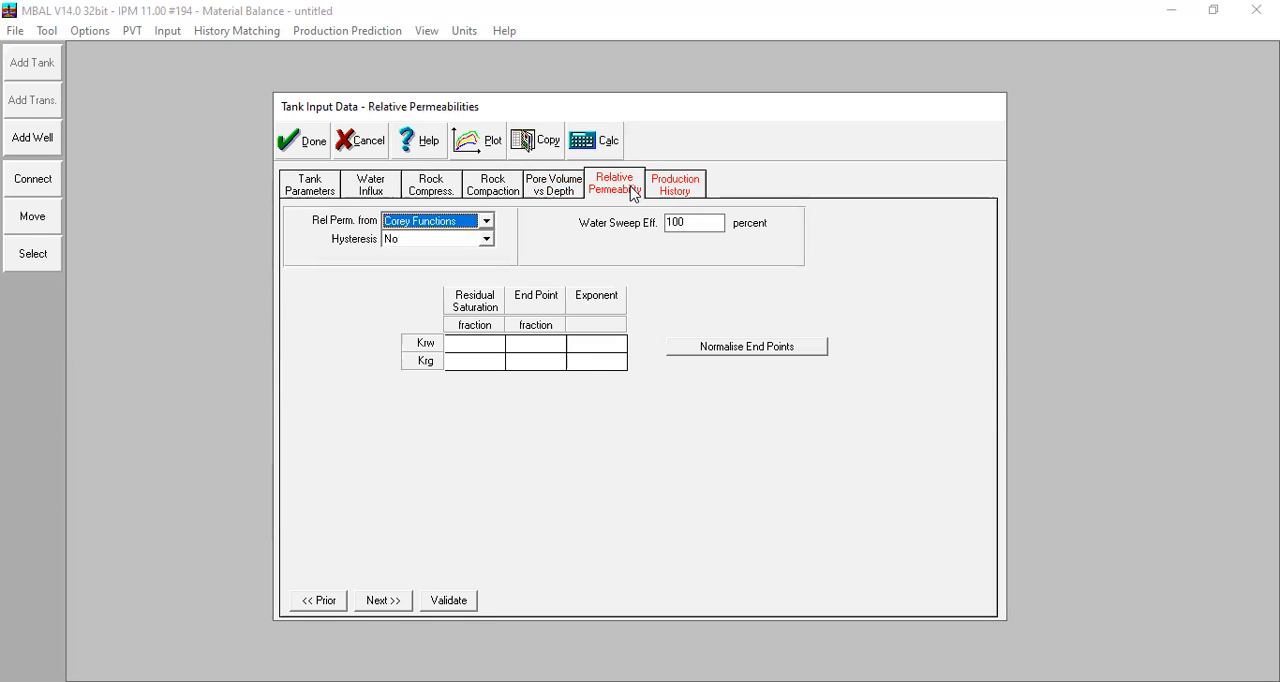
{"action": "left_click", "coordinate": [460, 222]}
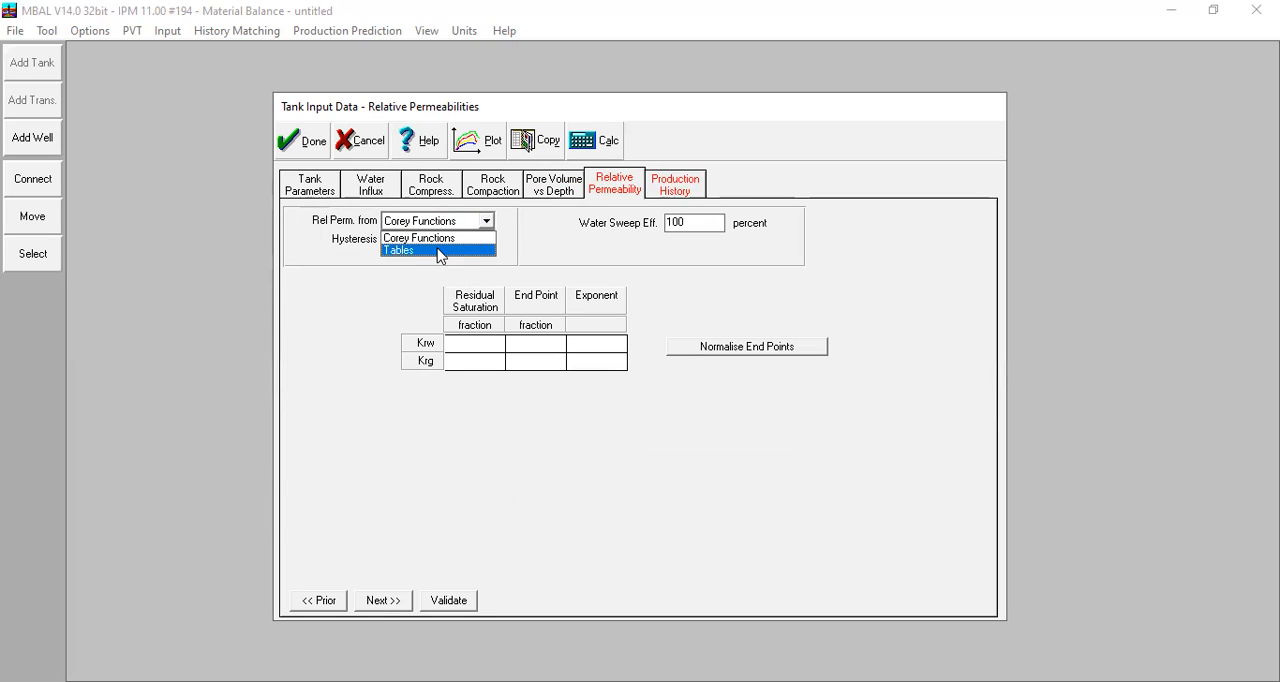
{"action": "left_click", "coordinate": [437, 252]}
{"action": "left_click", "coordinate": [329, 334]}
{"action": "left_click", "coordinate": [352, 348]}
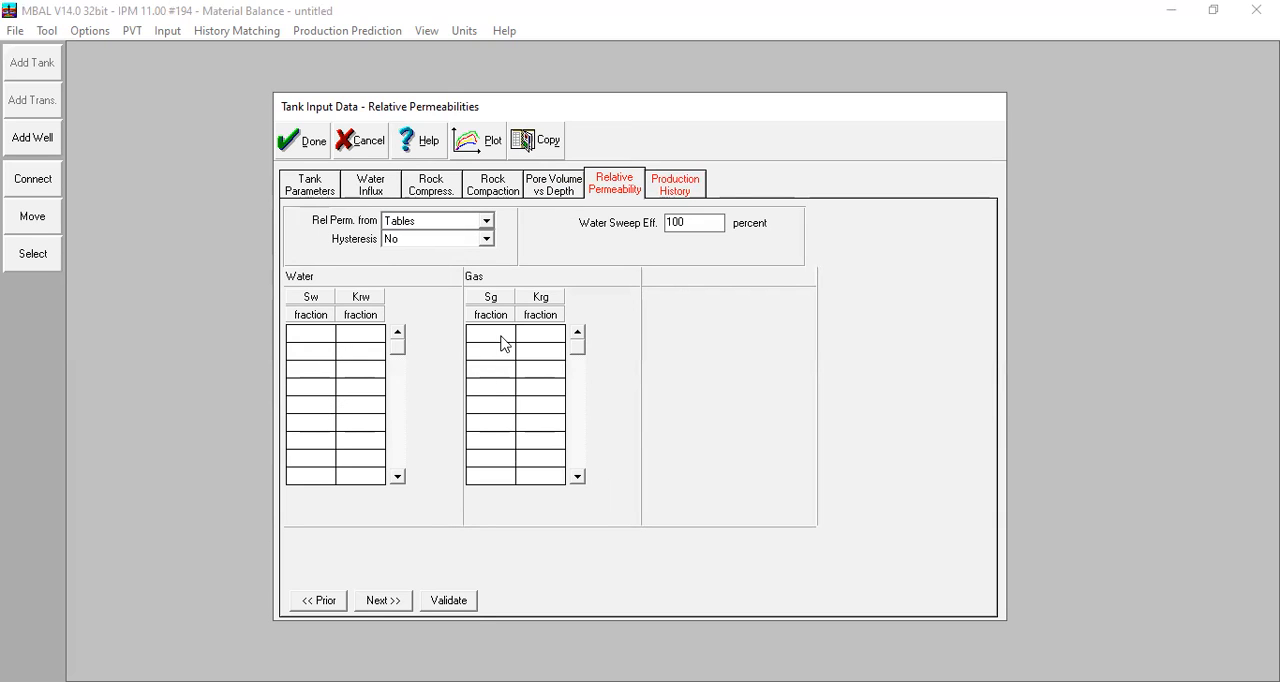
{"action": "left_click", "coordinate": [439, 220]}
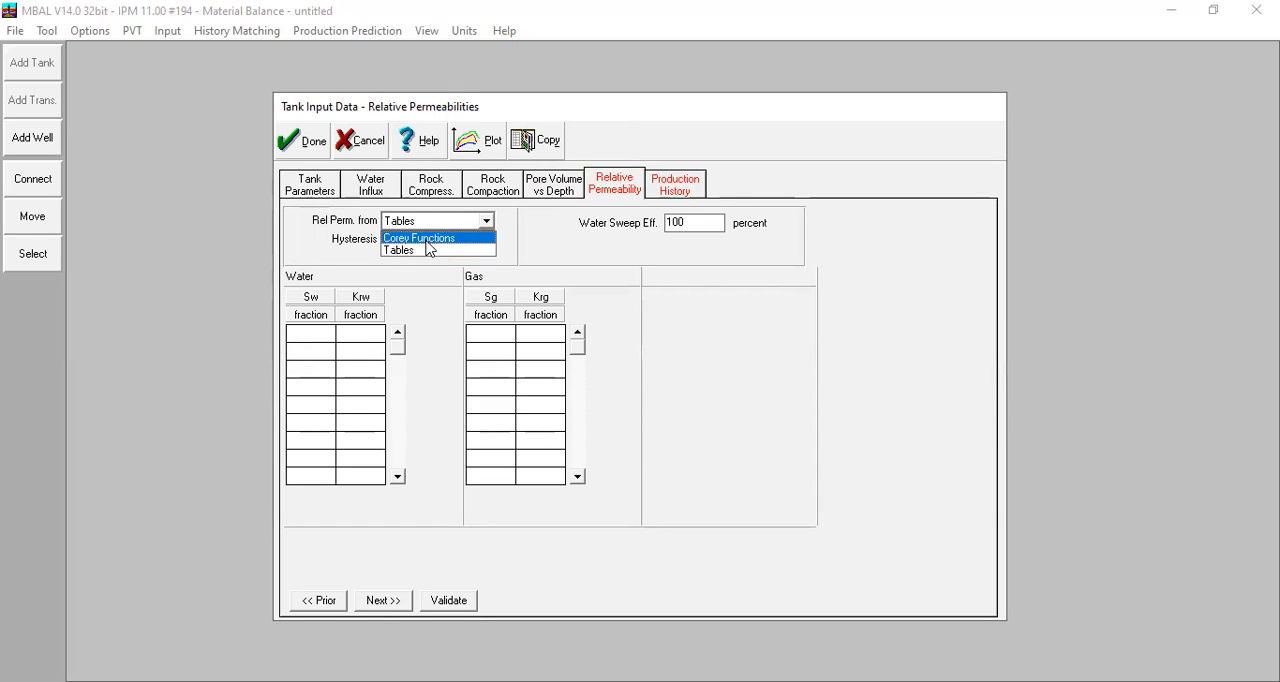
{"action": "left_click", "coordinate": [428, 239]}
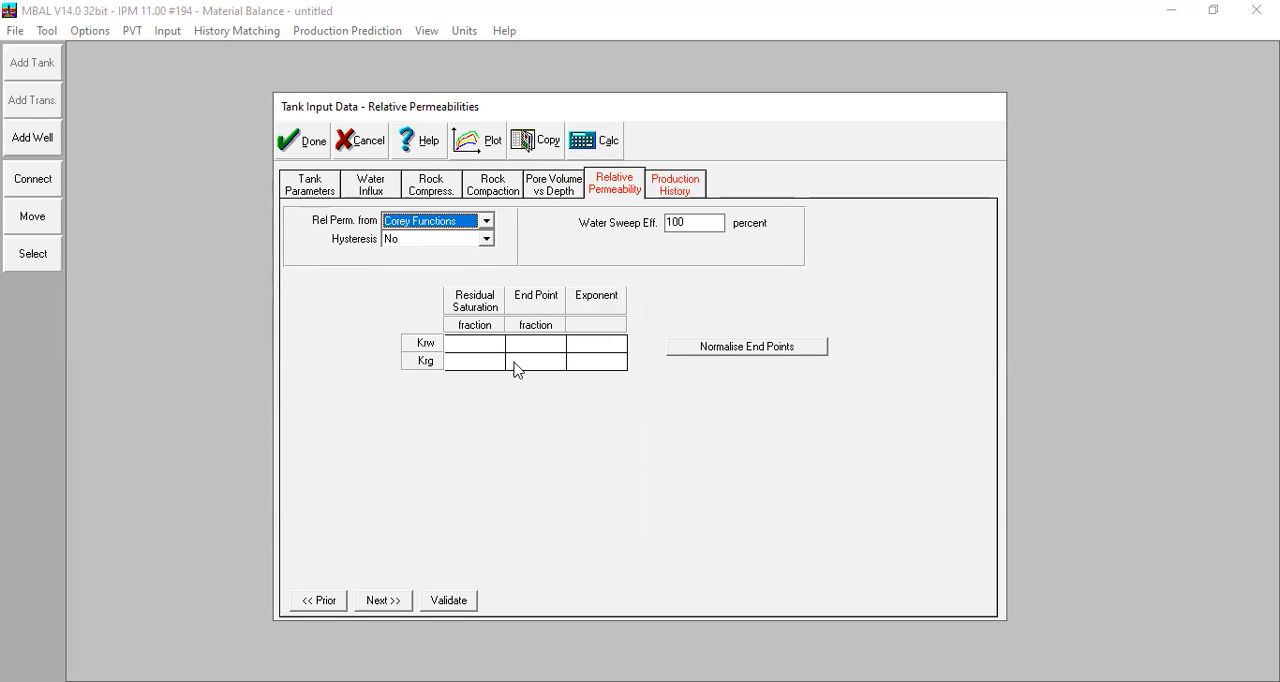
Set the Corey residual saturations to 0,2 for Krw, matching the tank's connate water saturation, and 0 for Krg.
{"action": "left_click", "coordinate": [464, 342]}
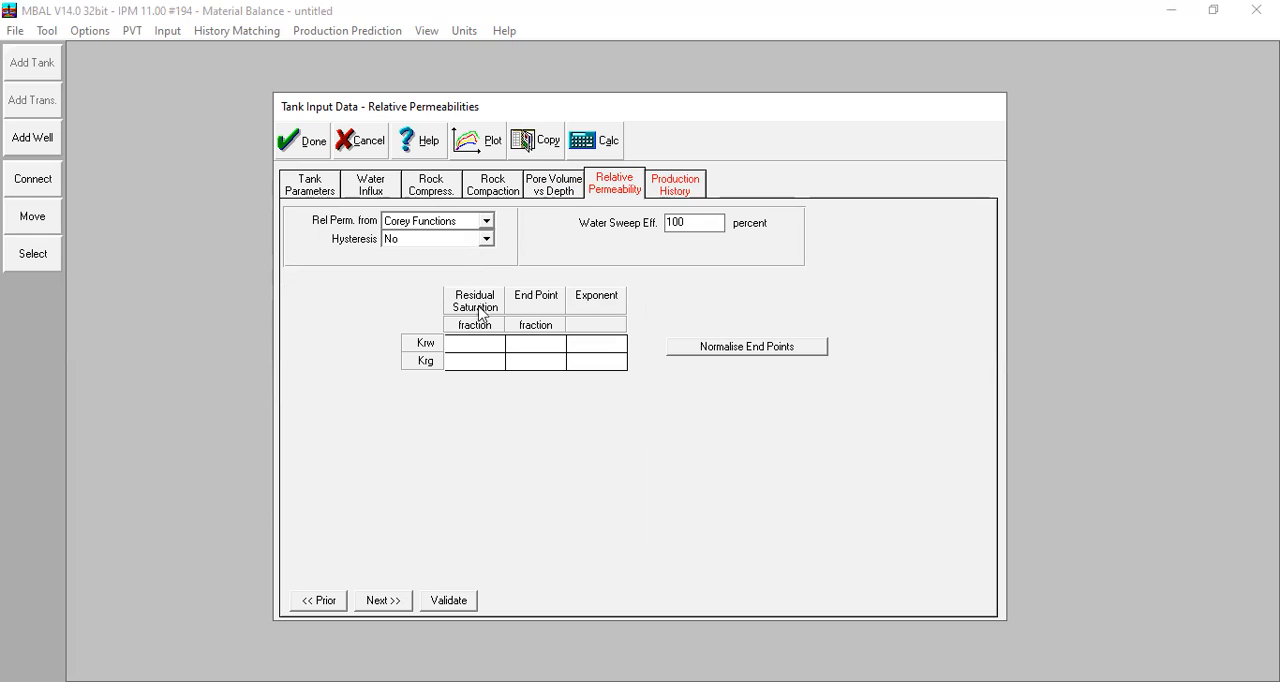
{"action": "type", "text": "0,2"}
{"action": "left_click", "coordinate": [336, 187]}
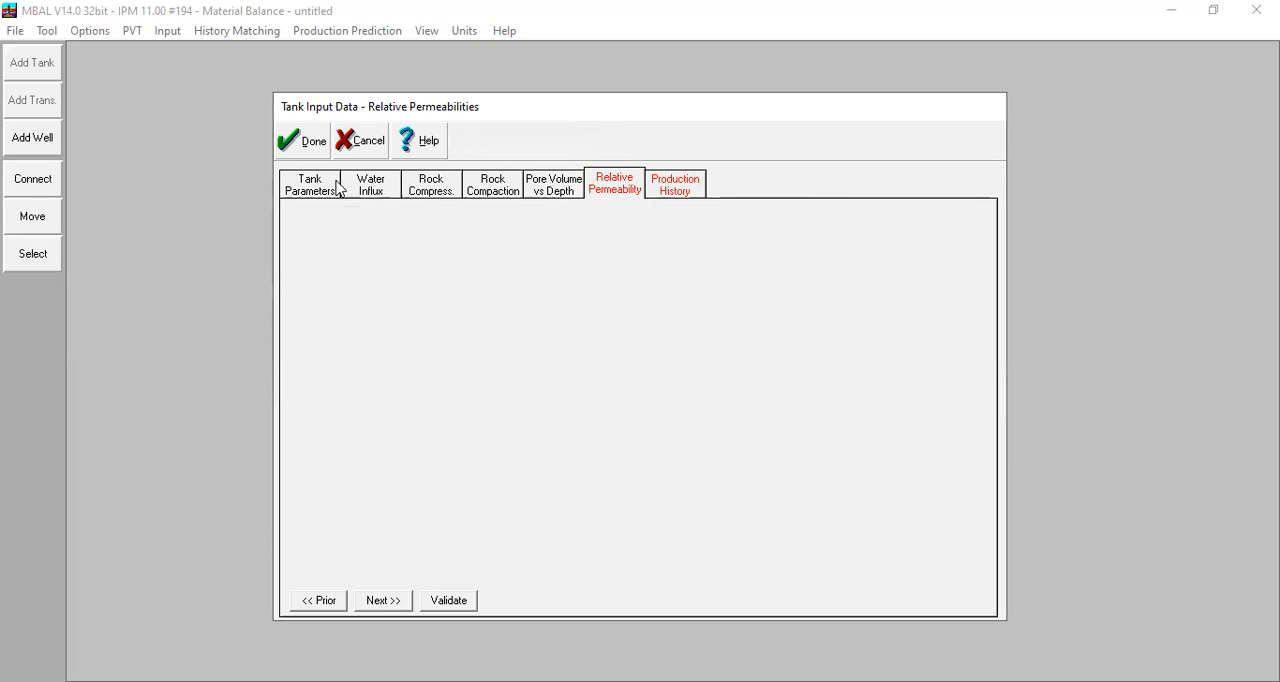
{"action": "left_click", "coordinate": [632, 193]}
{"action": "left_click", "coordinate": [483, 363]}
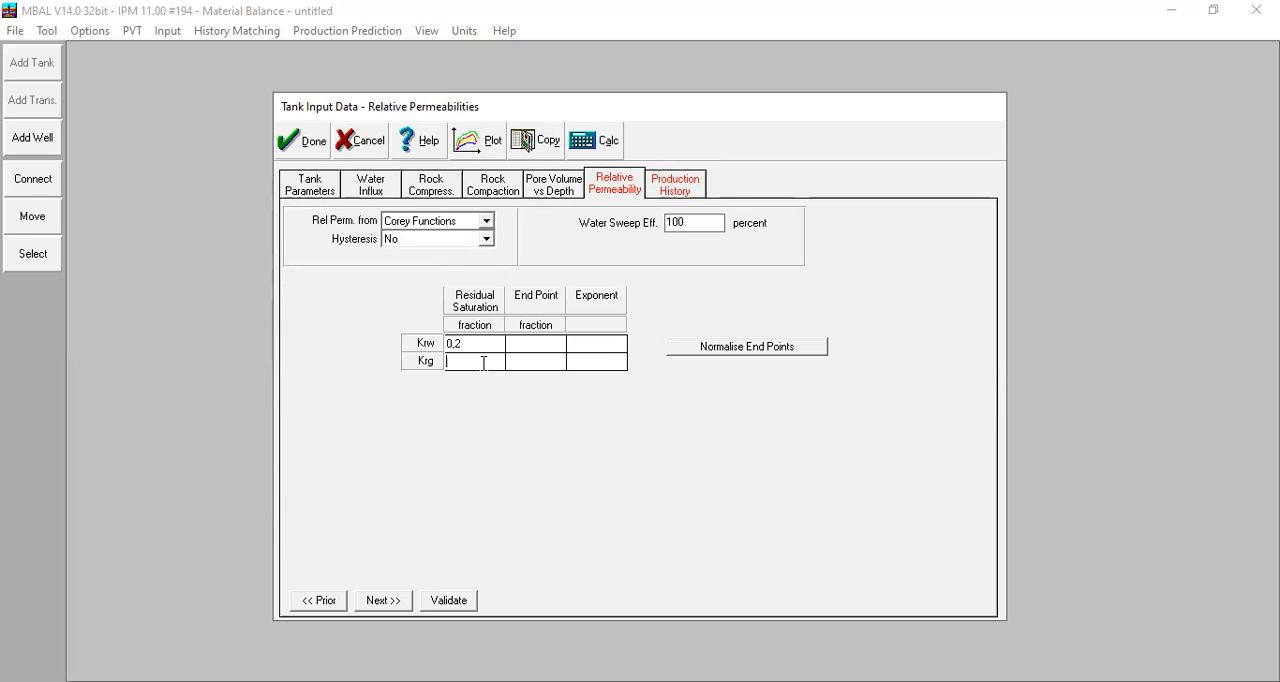
{"action": "type", "text": "0"}
{"action": "key", "text": "Tab"}
Set the Corey end points to 0,6 for Krw and 0,8 for Krg.
{"action": "left_click", "coordinate": [516, 345]}
{"action": "type", "text": "0,"}
{"action": "key", "text": "Tab"}
{"action": "left_click", "coordinate": [535, 361]}
{"action": "type", "text": "0,8"}
{"action": "key", "text": "Tab"}
Set the Corey exponents of both Krw and Krg to 1.
{"action": "left_click", "coordinate": [577, 348]}
{"action": "type", "text": "1"}
{"action": "left_click", "coordinate": [587, 364]}
{"action": "type", "text": "1"}
{"action": "left_click", "coordinate": [596, 350]}
Plot the relative permeabilities, replace the default curves with Krw vs Sw and Krg vs Sw, and close the plot after viewing it.
{"action": "left_click", "coordinate": [492, 146]}
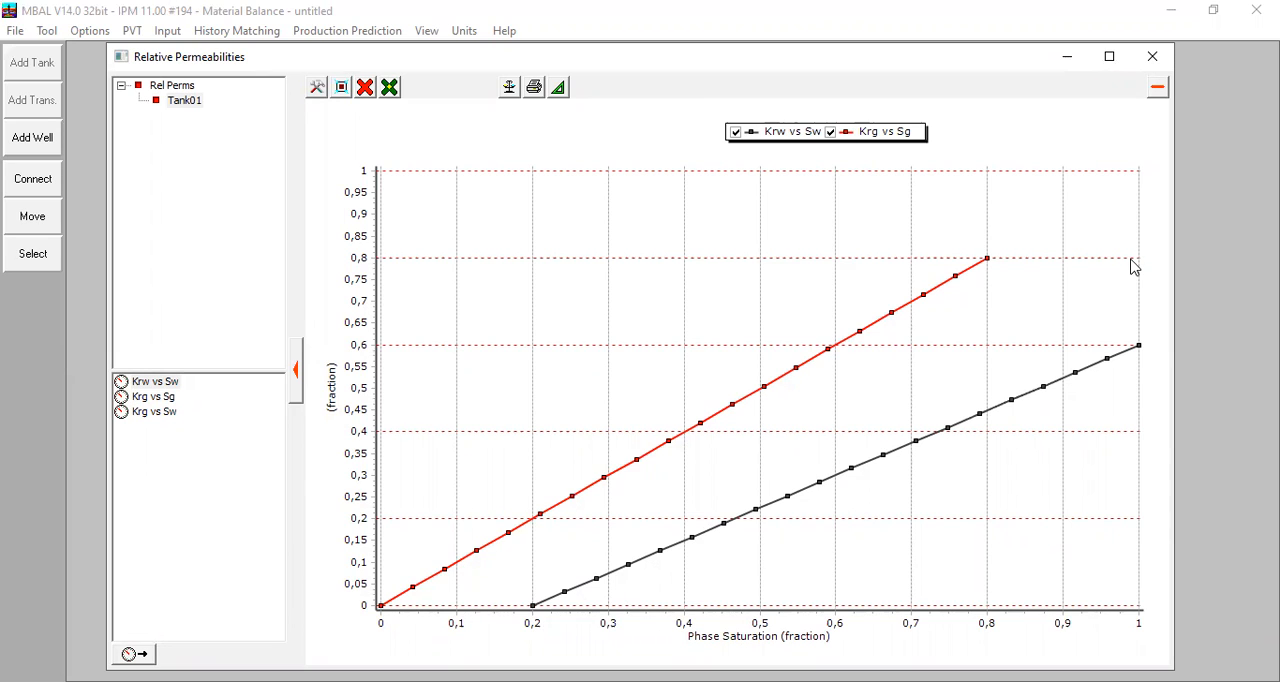
{"action": "left_click", "coordinate": [365, 87]}
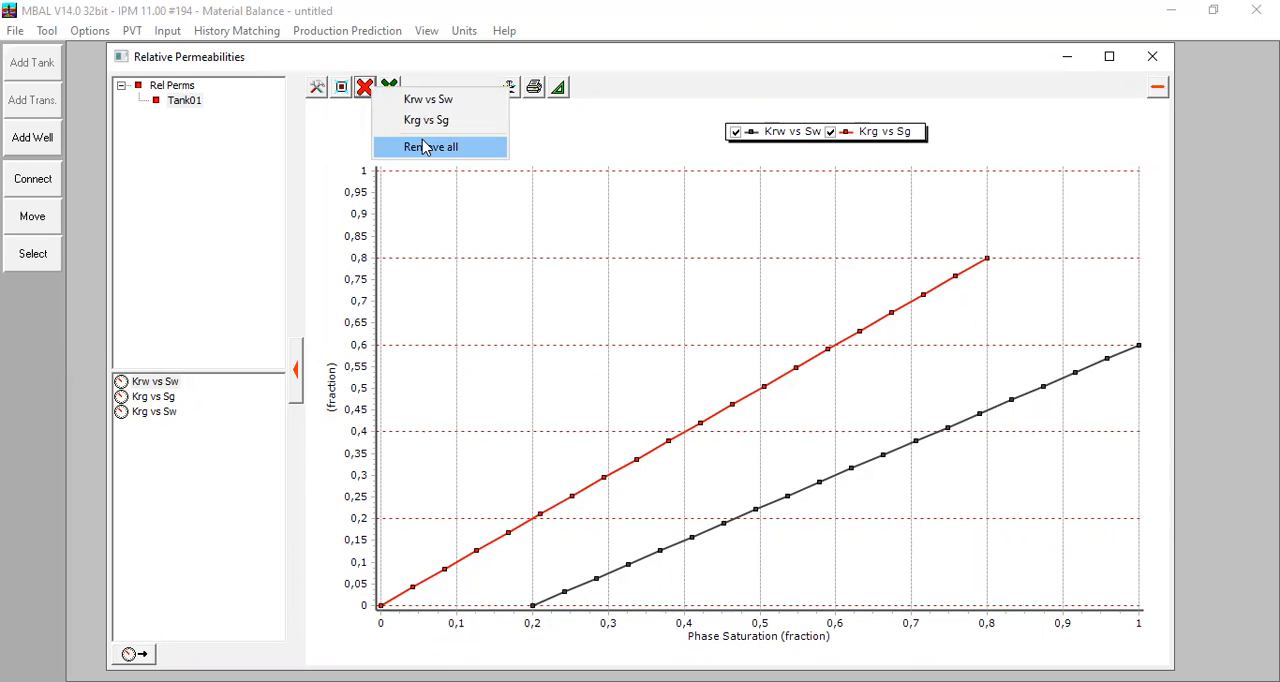
{"action": "left_click", "coordinate": [425, 147]}
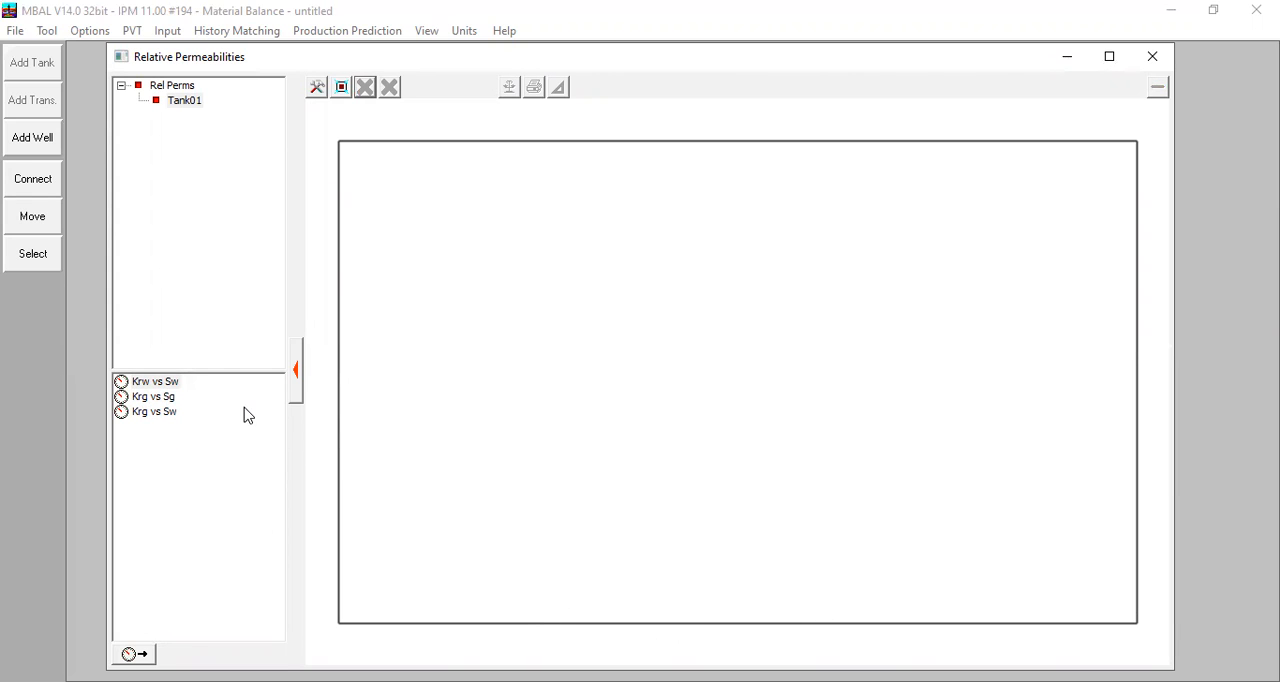
{"action": "left_click", "coordinate": [170, 382]}
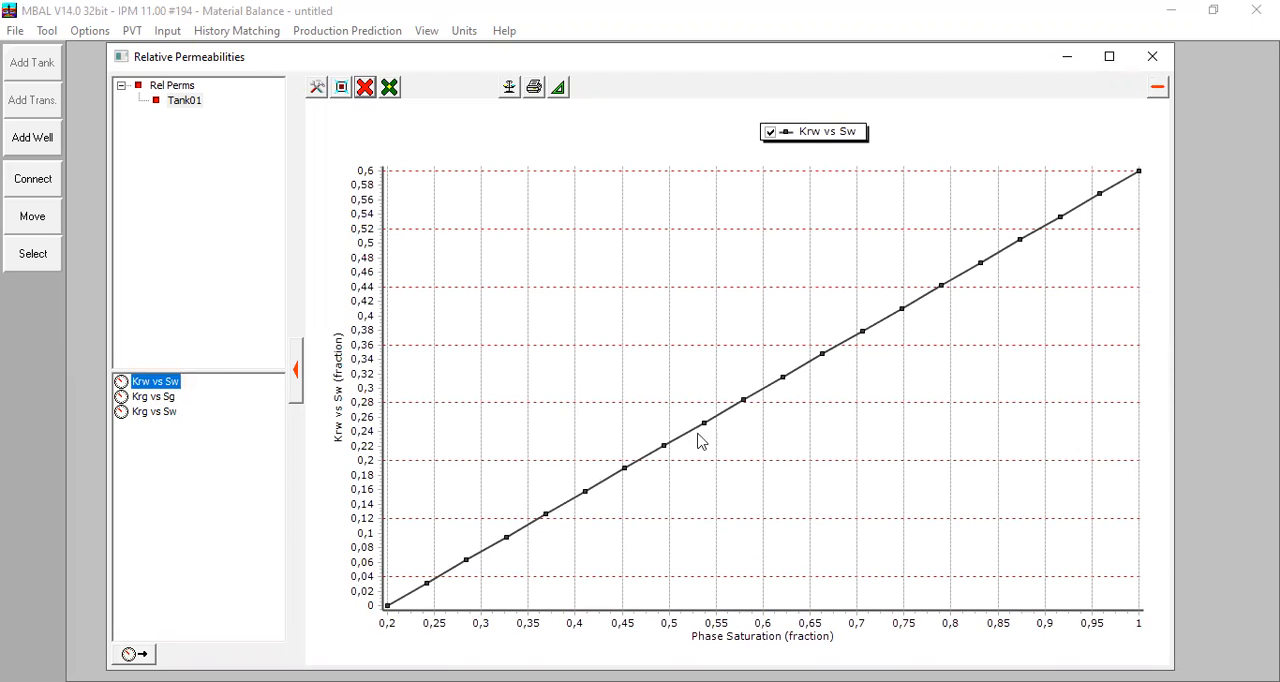
{"action": "left_click", "coordinate": [153, 412]}
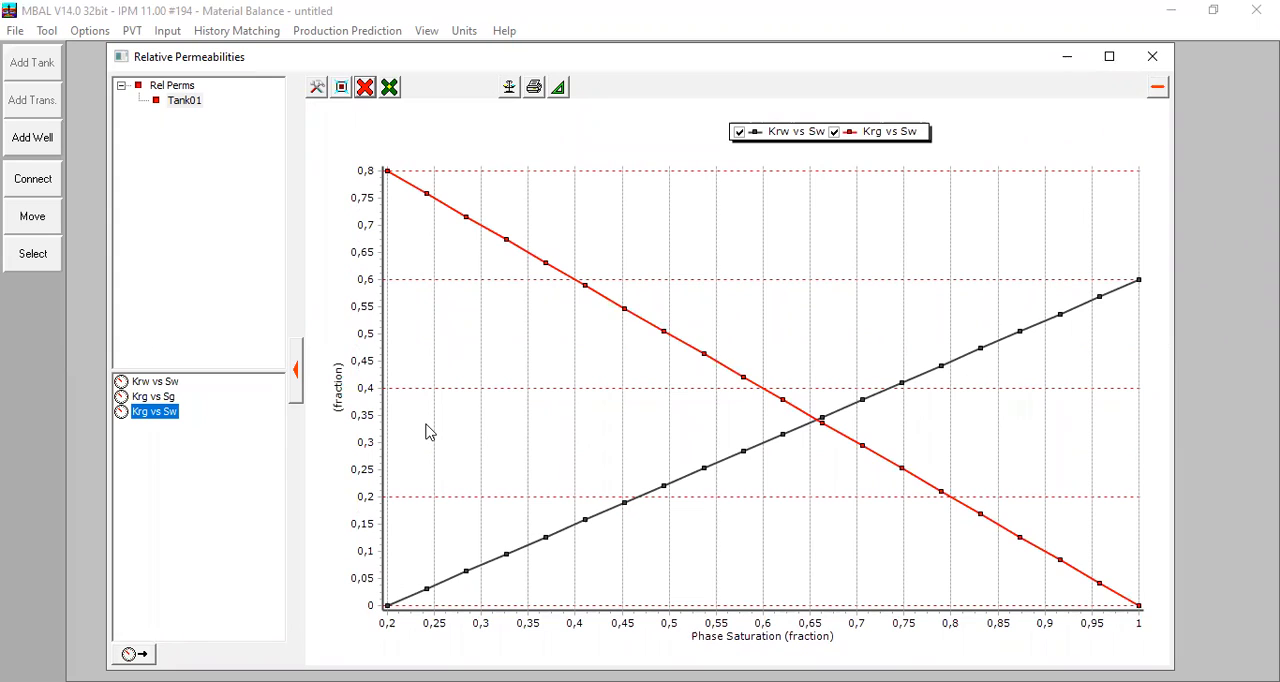
{"action": "left_click", "coordinate": [1136, 55]}
Set the water sweep efficiency to 90 percent.
{"action": "left_click_drag", "start_coordinate": [694, 224], "coordinate": [662, 228]}
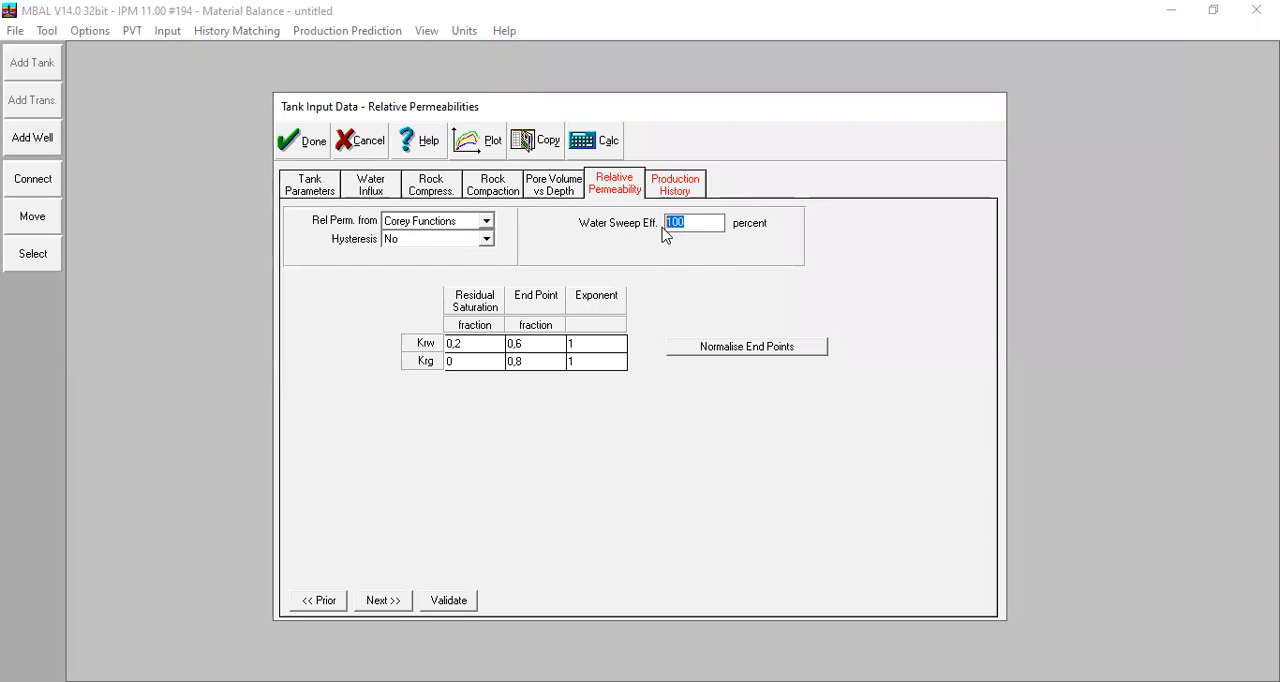
{"action": "type", "text": "90"}
{"action": "left_click", "coordinate": [589, 346]}
{"action": "left_click", "coordinate": [595, 363]}
Leave the production history table empty, validate the tank input data and accept it.
{"action": "left_click", "coordinate": [679, 187]}
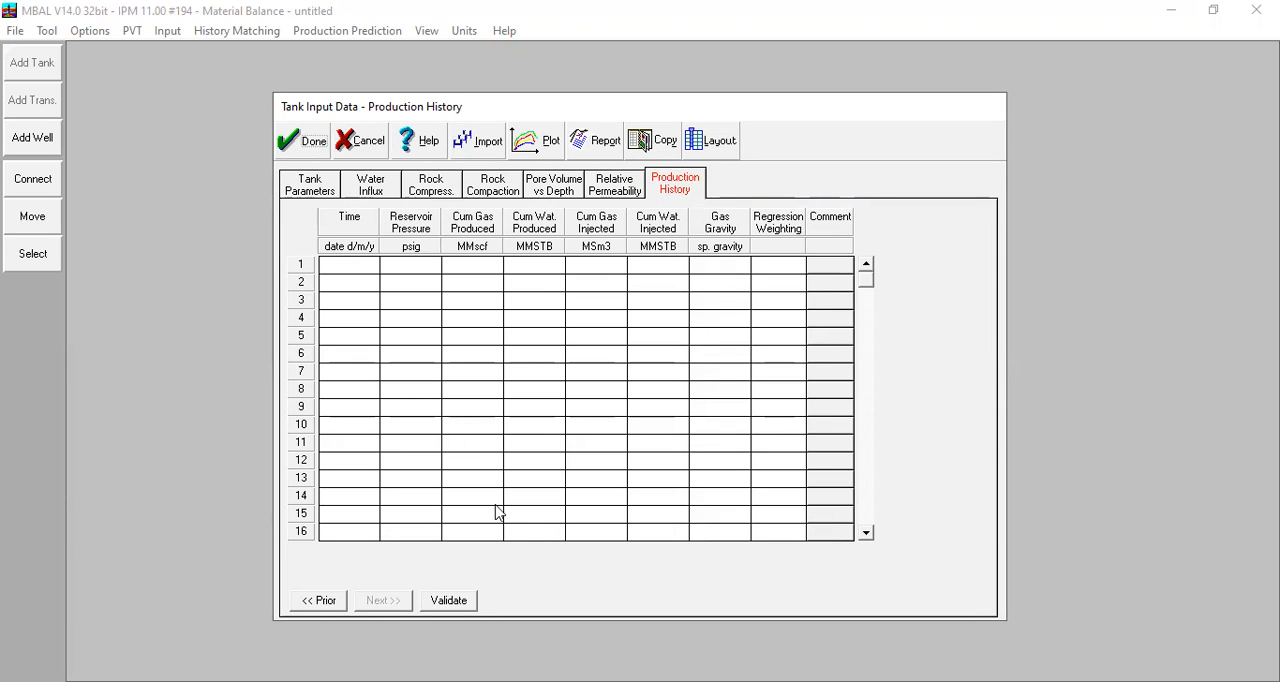
{"action": "left_click", "coordinate": [450, 603]}
{"action": "left_click", "coordinate": [313, 143]}
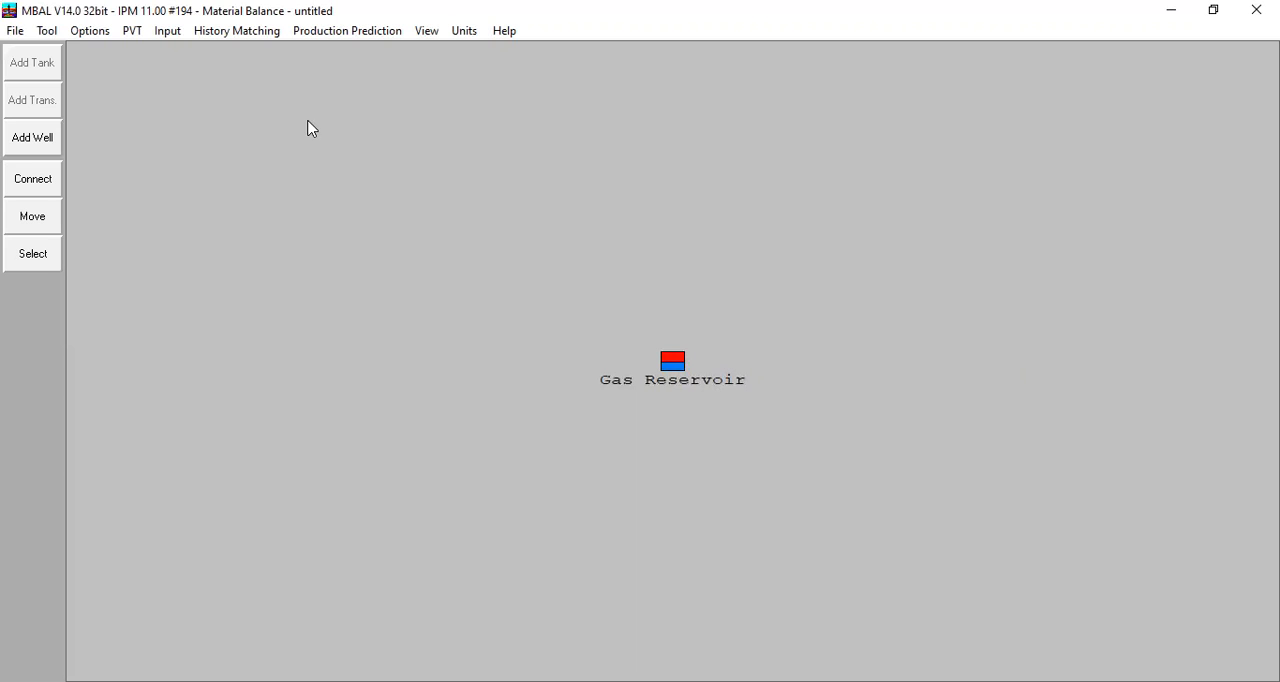
{"action": "left_click", "coordinate": [264, 45]}
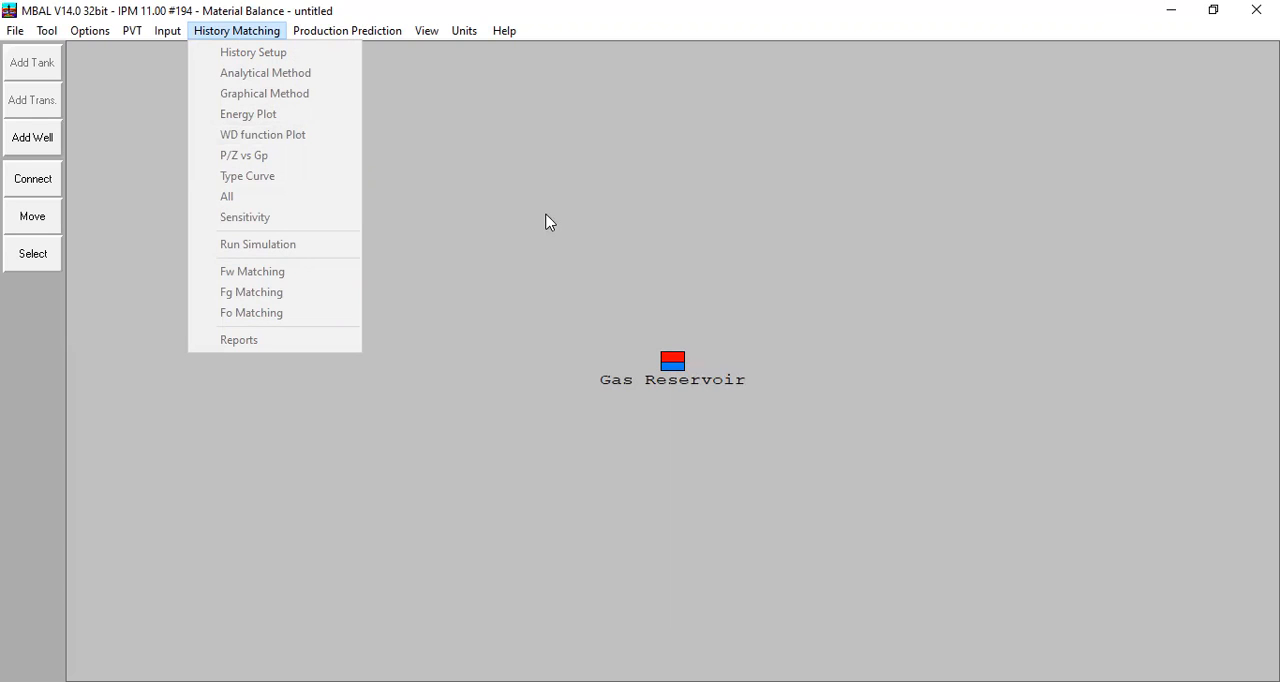
{"action": "left_click", "coordinate": [372, 164]}
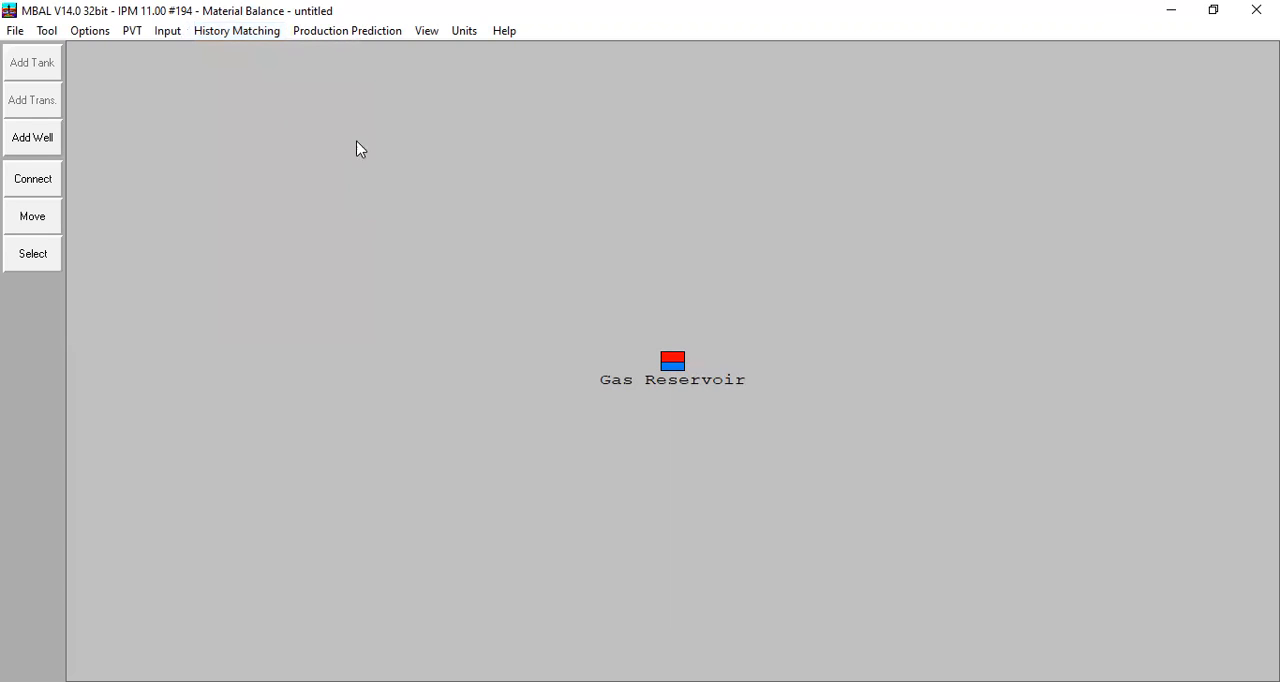
Open the production prediction setup for the gas reservoir model.
{"action": "left_click", "coordinate": [320, 36]}
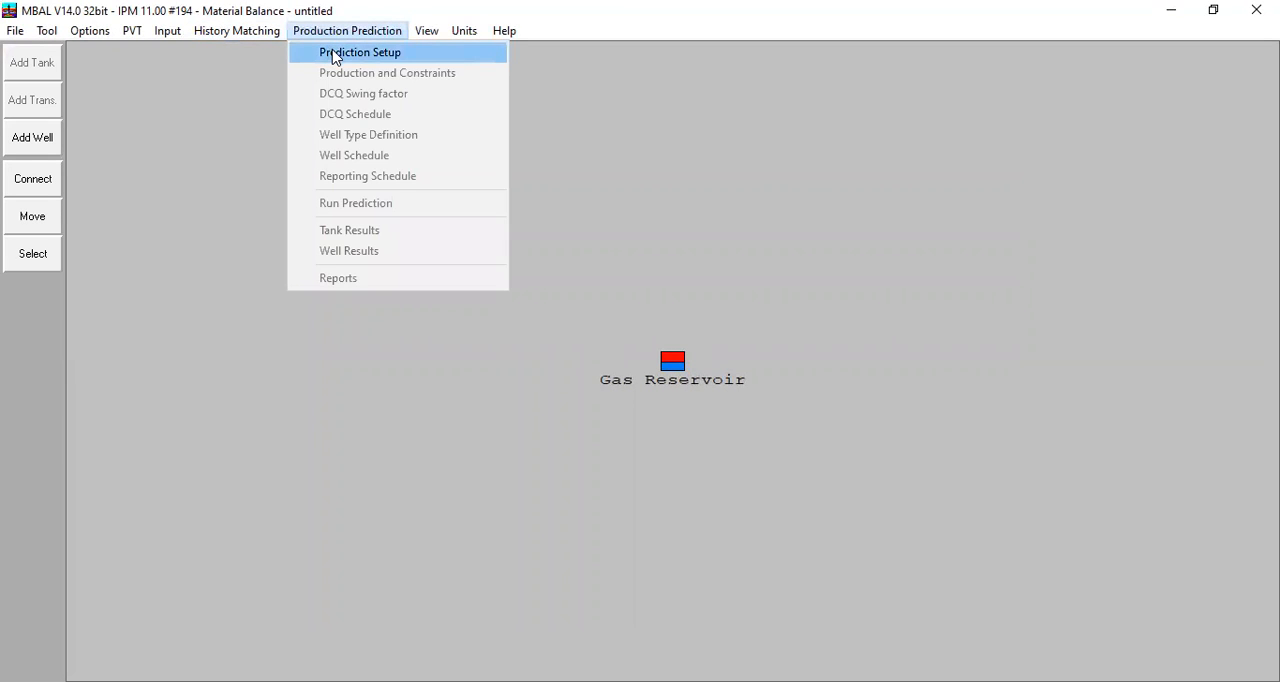